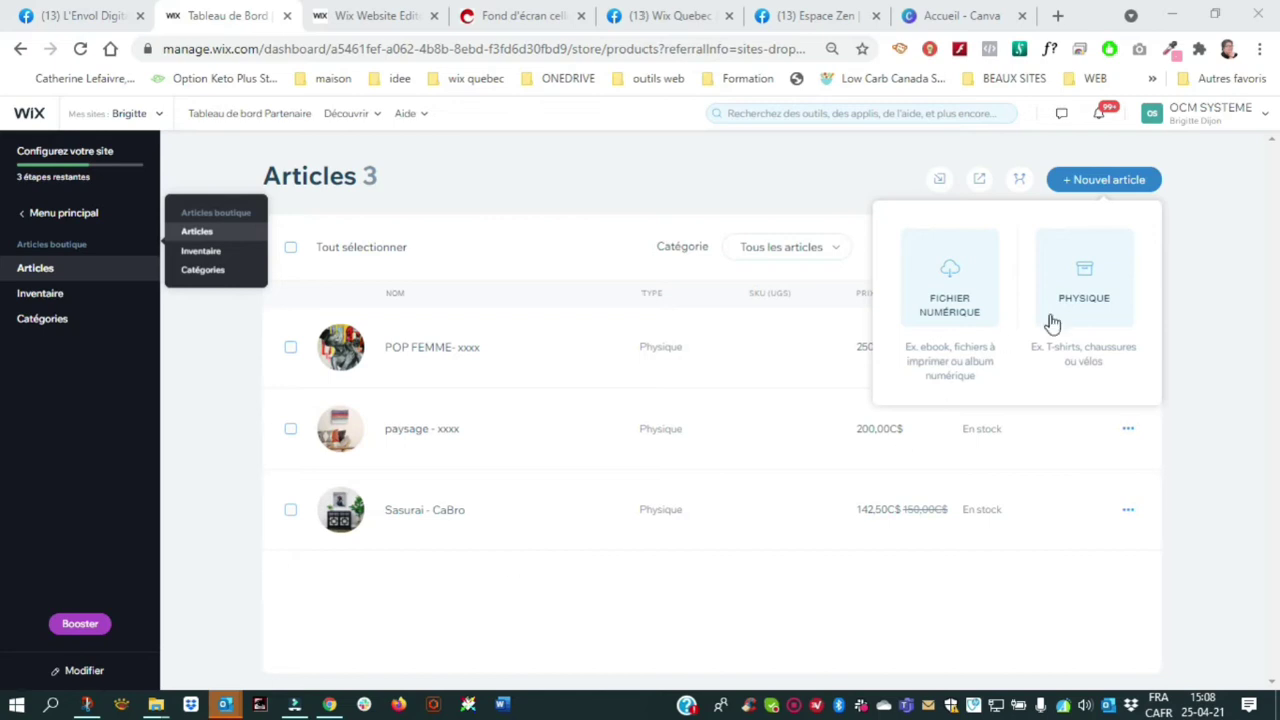
Start a new physical product and browse Wix's free stock photos for its image
{"action": "left_click", "coordinate": [1091, 288]}
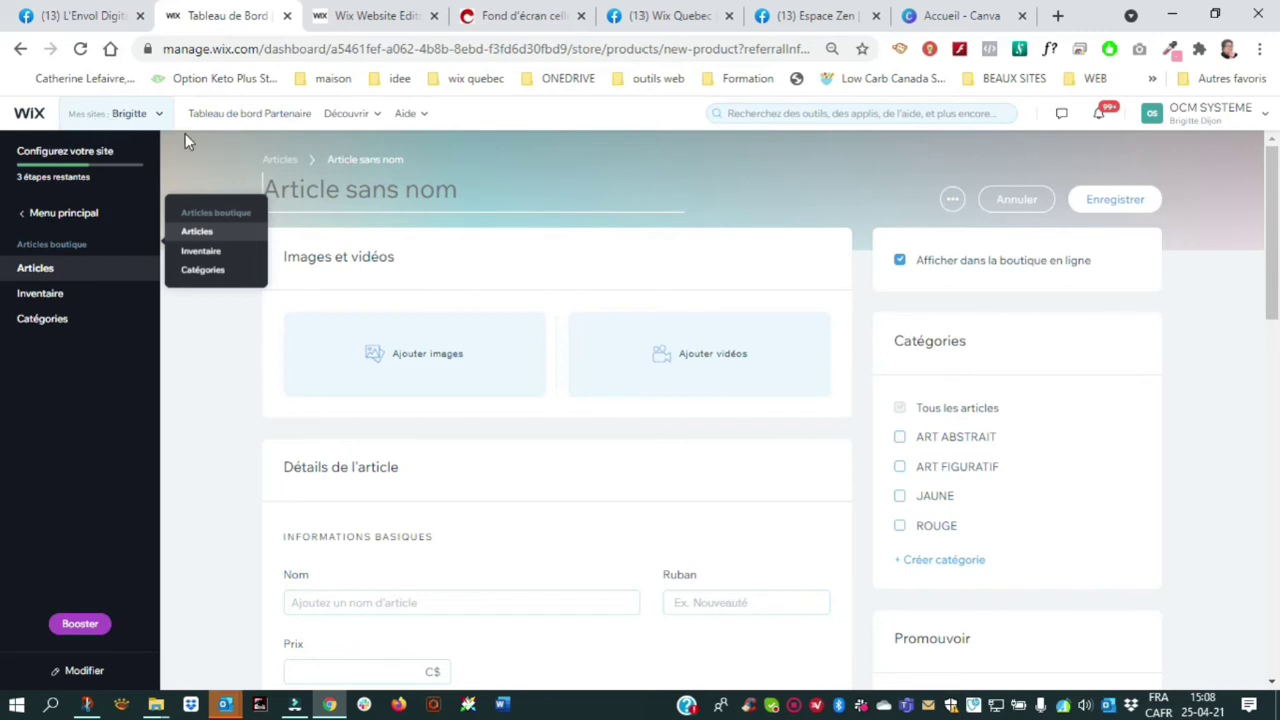
{"action": "left_click", "coordinate": [416, 357]}
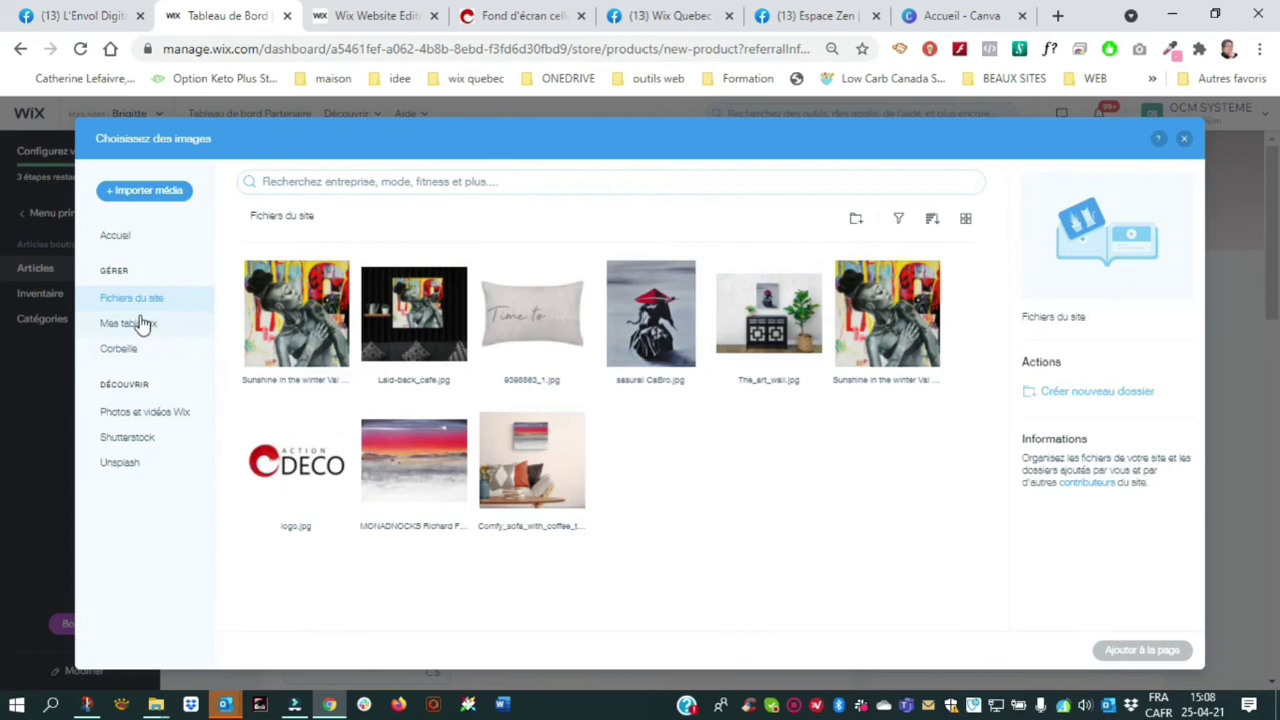
{"action": "left_click", "coordinate": [110, 412]}
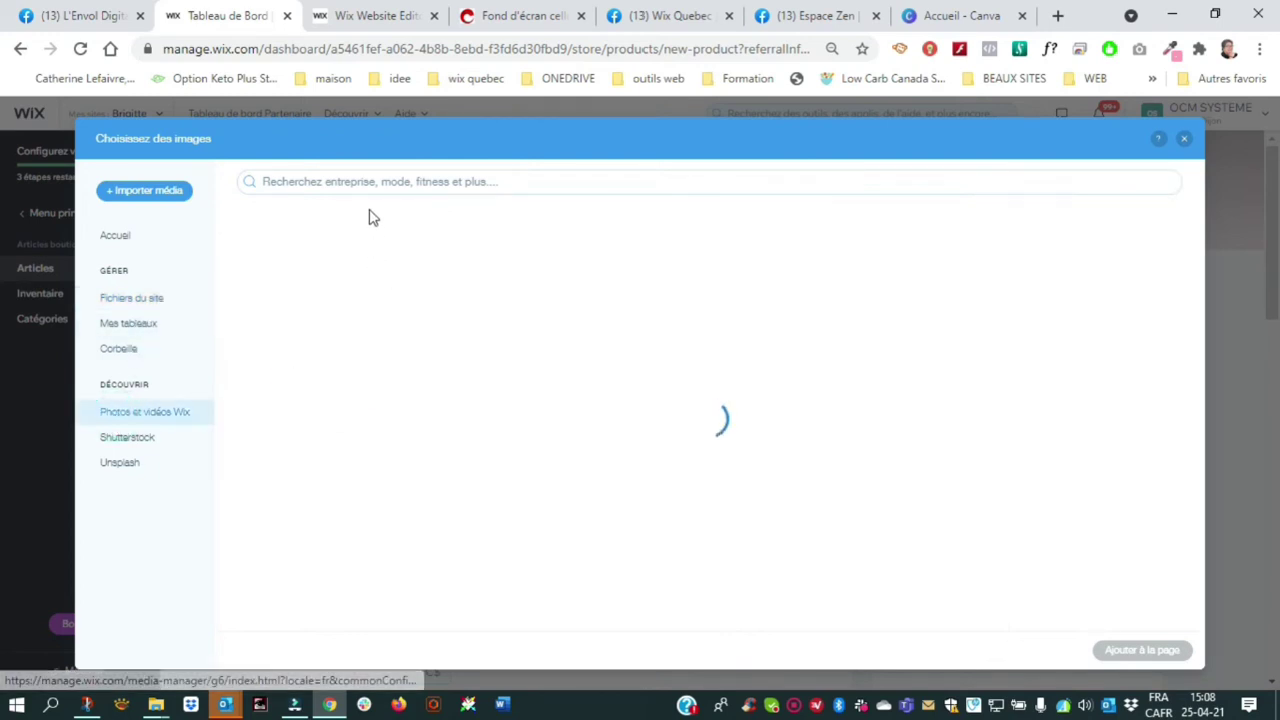
Search the stock photos for 'cadeau' and add the gold bow gift card photo
{"action": "left_click", "coordinate": [366, 182]}
{"action": "type", "text": "caDE"}
{"action": "type", "text": "EAU"}
{"action": "key", "text": "Return"}
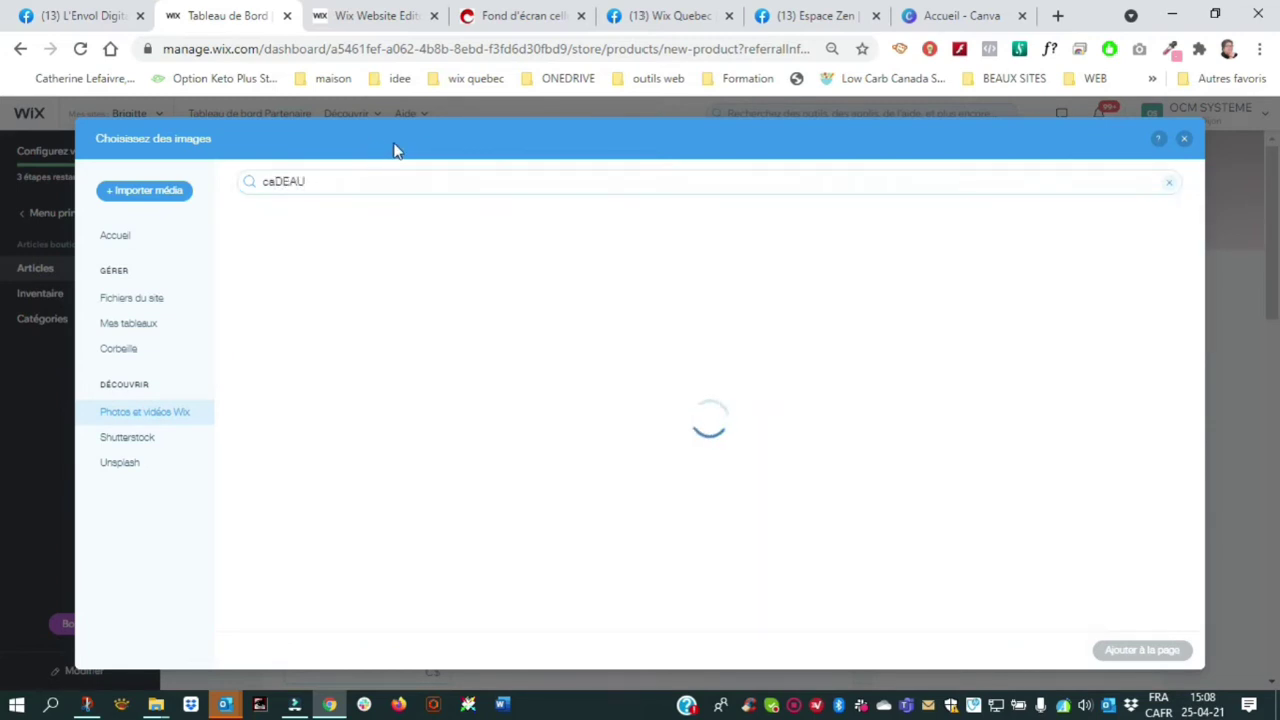
{"action": "scroll", "coordinate": [483, 461], "scroll_direction": "down", "scroll_amount": 3}
{"action": "scroll", "coordinate": [483, 461], "scroll_direction": "down", "scroll_amount": 5}
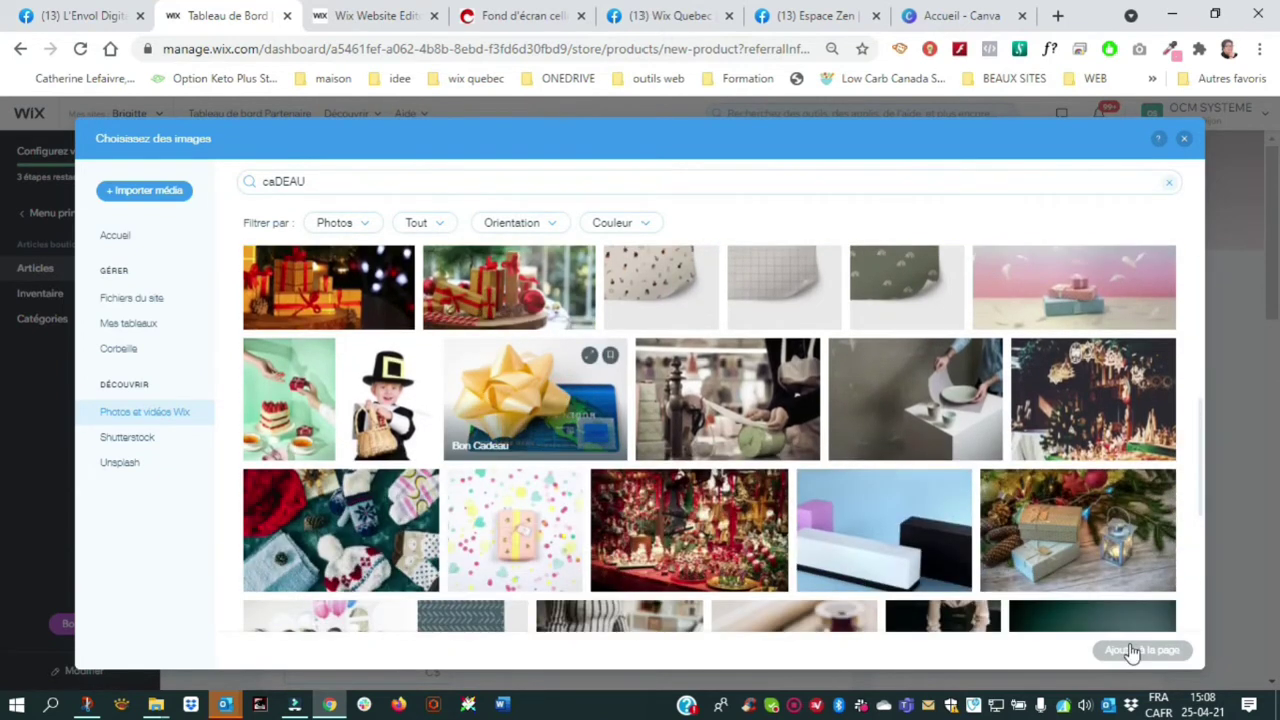
{"action": "left_click", "coordinate": [550, 437]}
{"action": "left_click", "coordinate": [1148, 649]}
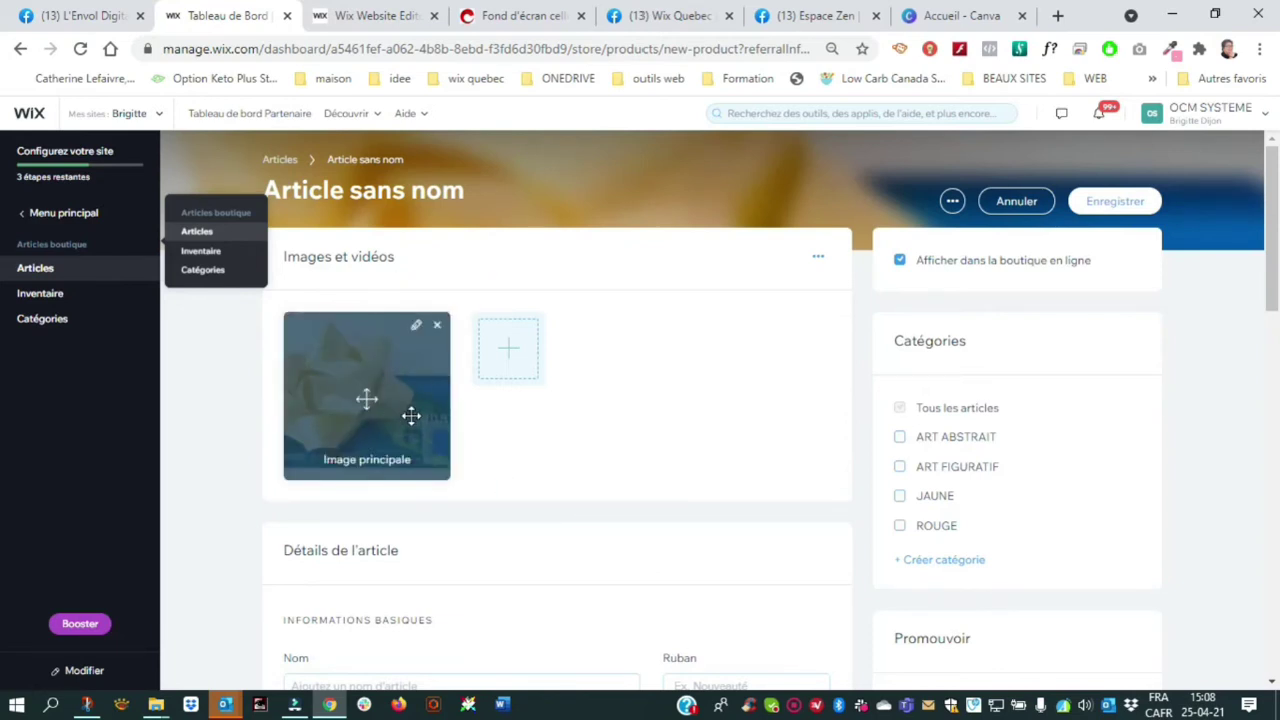
Name the product 'Carte cadeau' and set its price to 10 C$
{"action": "scroll", "coordinate": [420, 412], "scroll_direction": "down", "scroll_amount": 1}
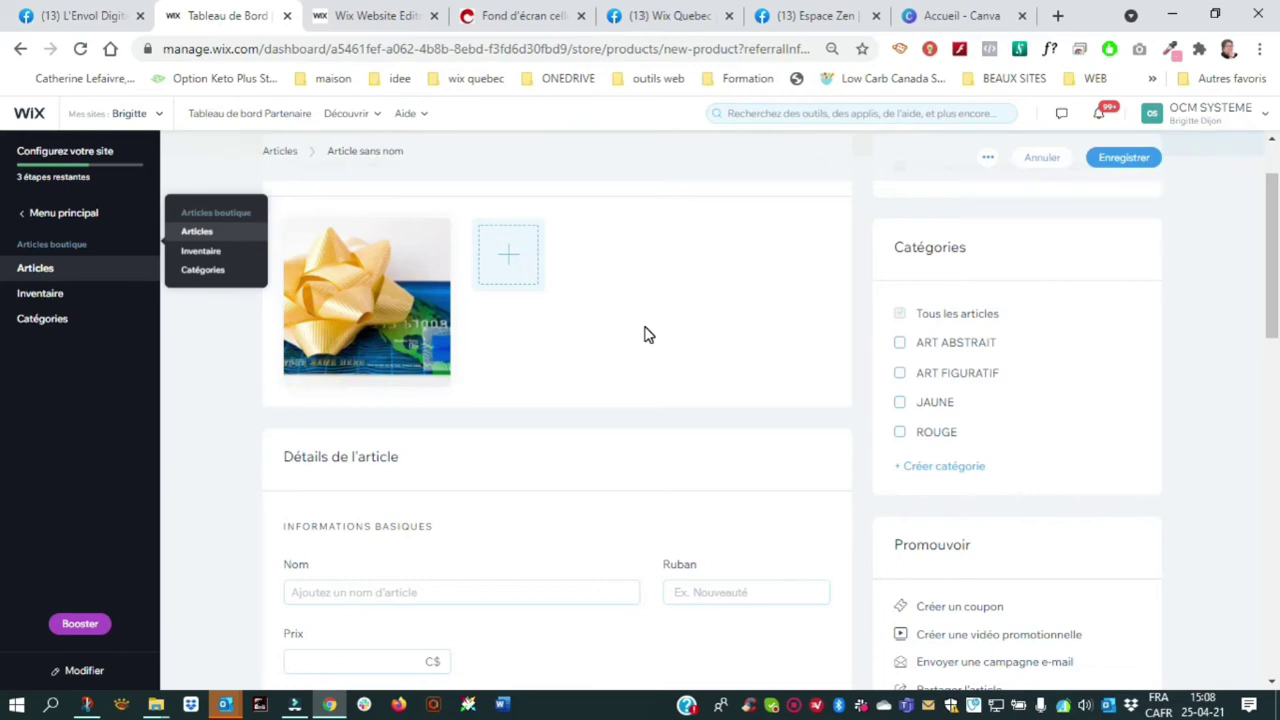
{"action": "scroll", "coordinate": [471, 509], "scroll_direction": "down", "scroll_amount": 1}
{"action": "left_click", "coordinate": [441, 498]}
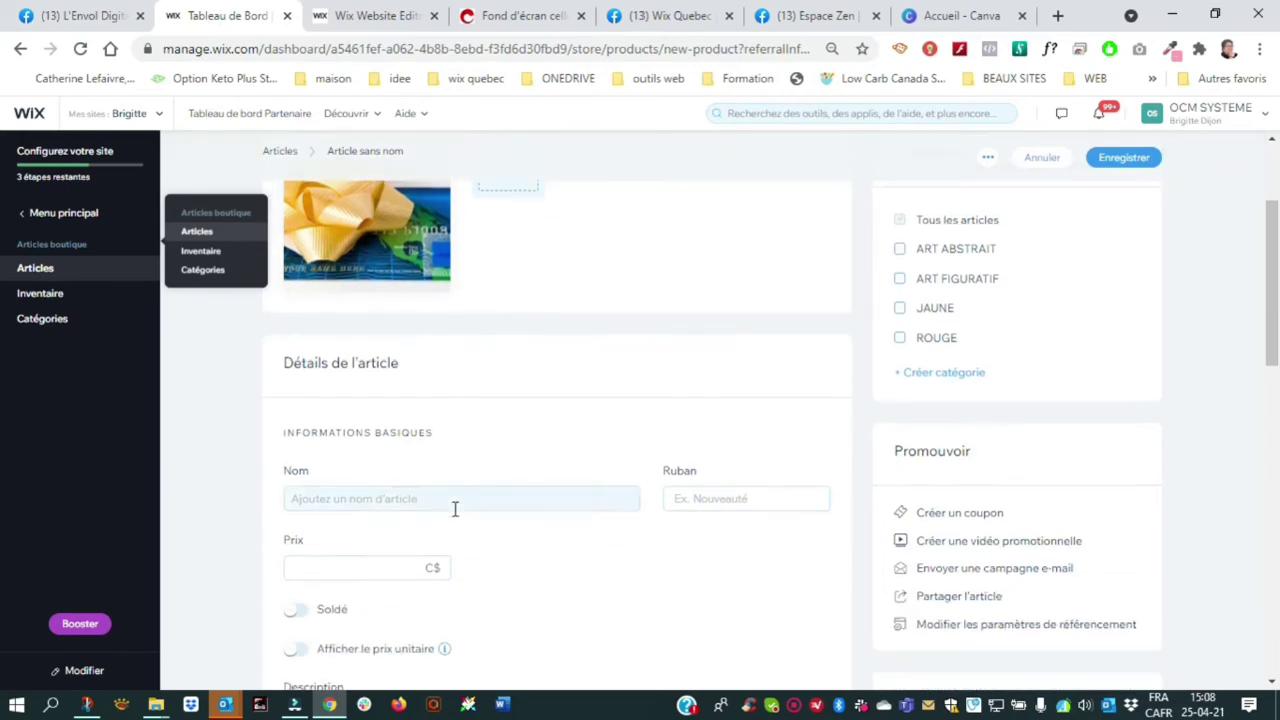
{"action": "type", "text": "C"}
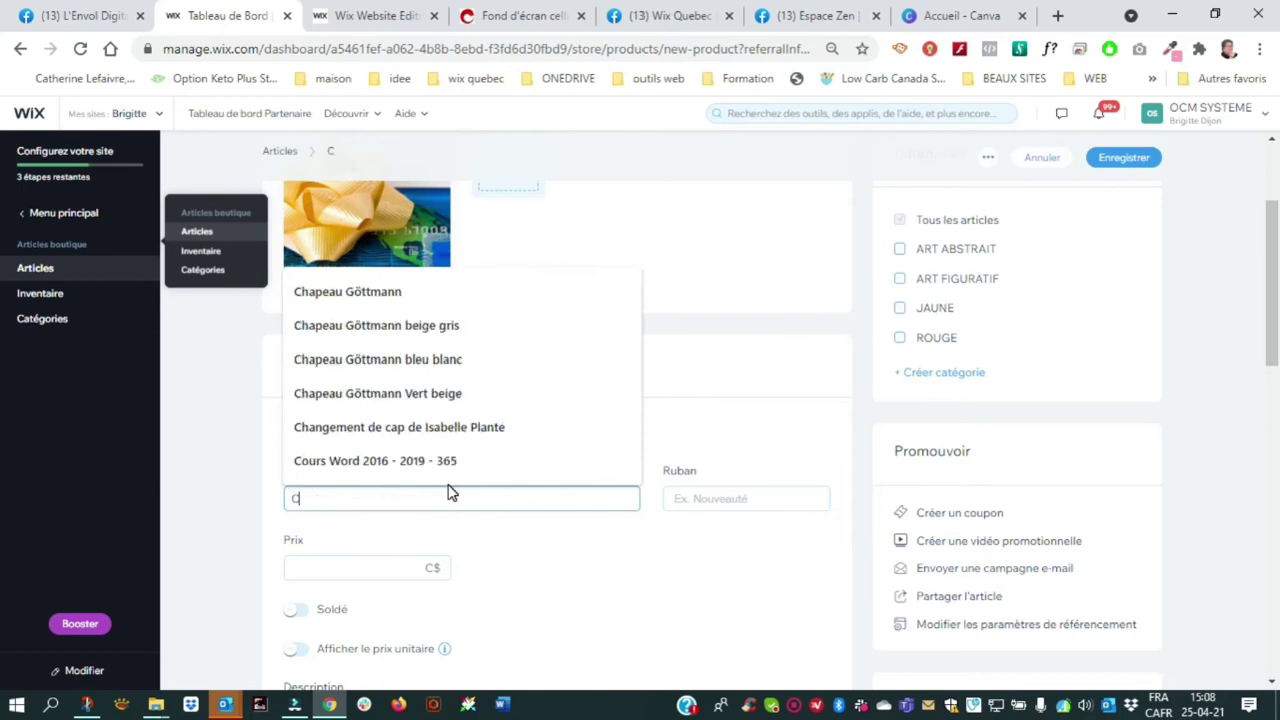
{"action": "type", "text": "arte cadeau"}
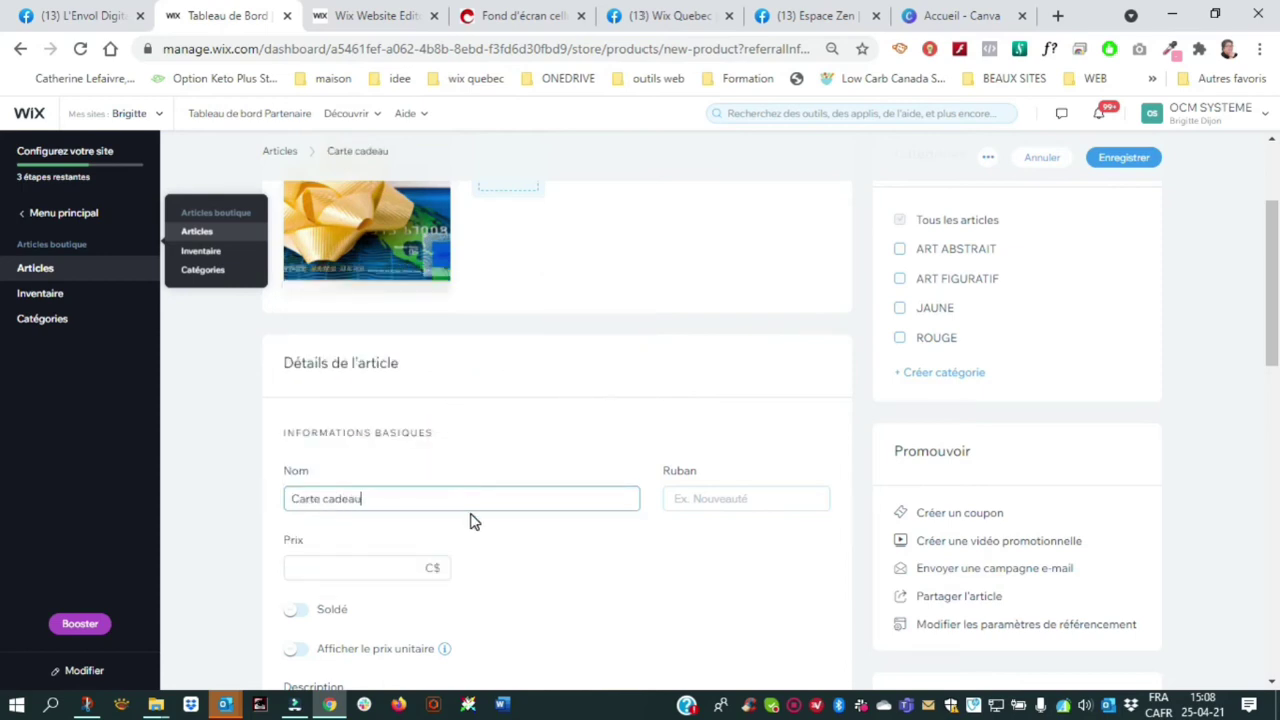
{"action": "scroll", "coordinate": [470, 517], "scroll_direction": "down", "scroll_amount": 1}
{"action": "left_click", "coordinate": [330, 474]}
{"action": "type", "text": "10"}
{"action": "left_click", "coordinate": [589, 472]}
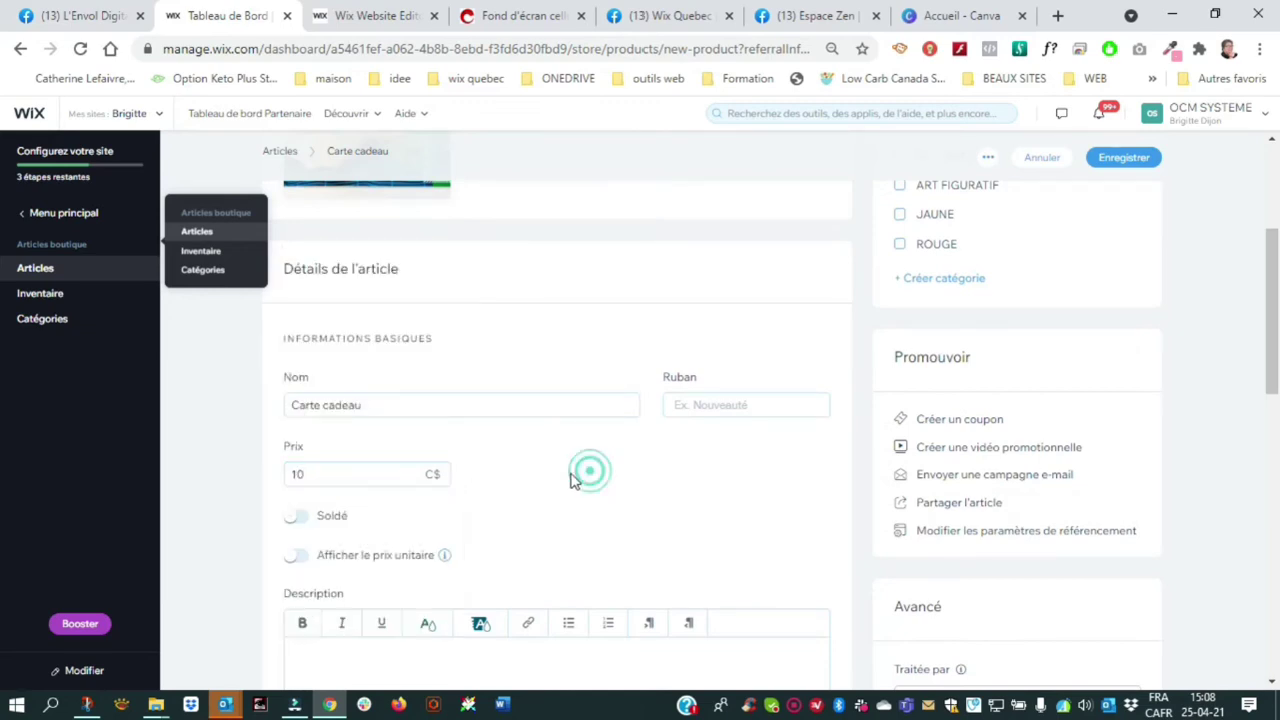
Enter 'description' as placeholder product description and begin adding a product option
{"action": "scroll", "coordinate": [546, 466], "scroll_direction": "down", "scroll_amount": 2}
{"action": "left_click", "coordinate": [311, 474]}
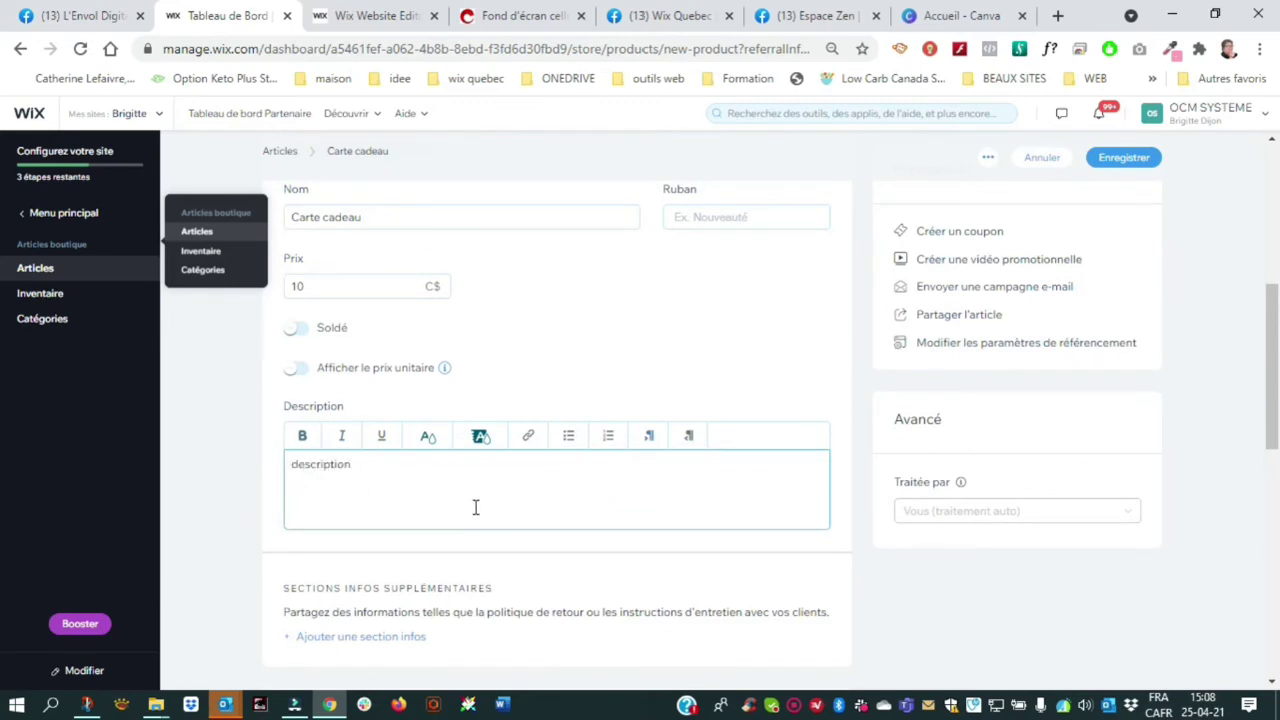
{"action": "scroll", "coordinate": [475, 488], "scroll_direction": "down", "scroll_amount": 1}
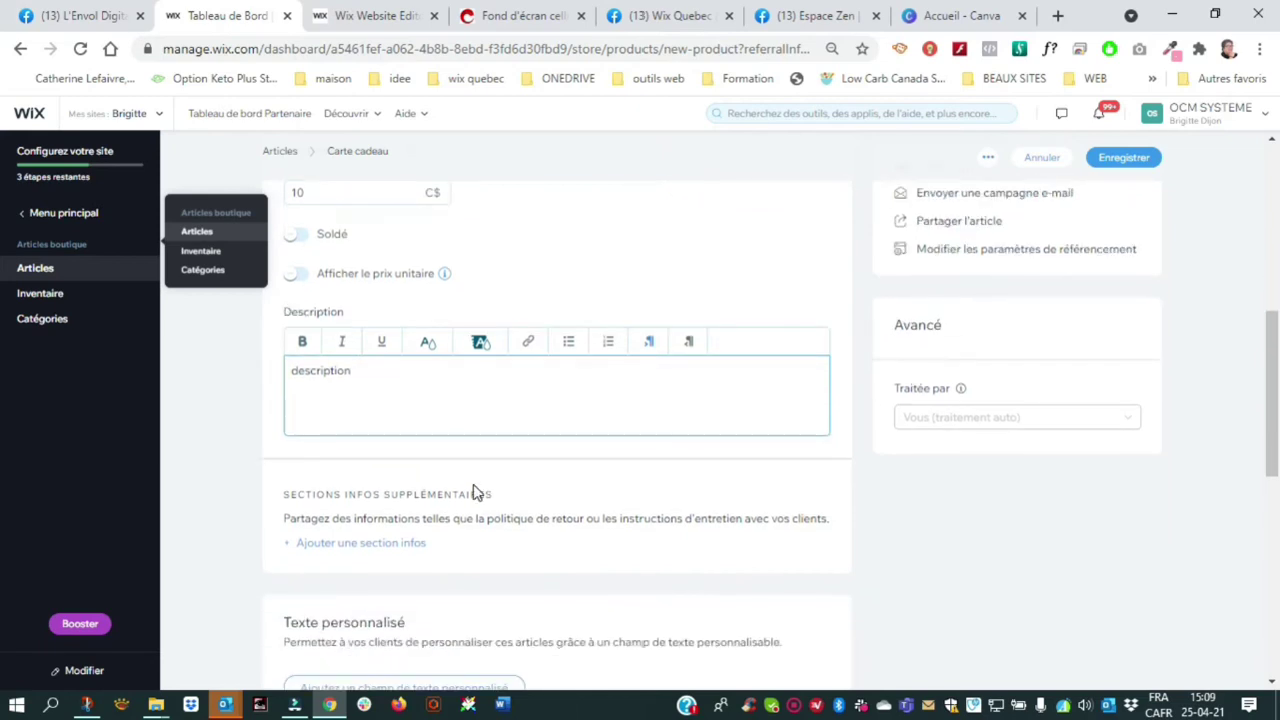
{"action": "scroll", "coordinate": [475, 492], "scroll_direction": "down", "scroll_amount": 2}
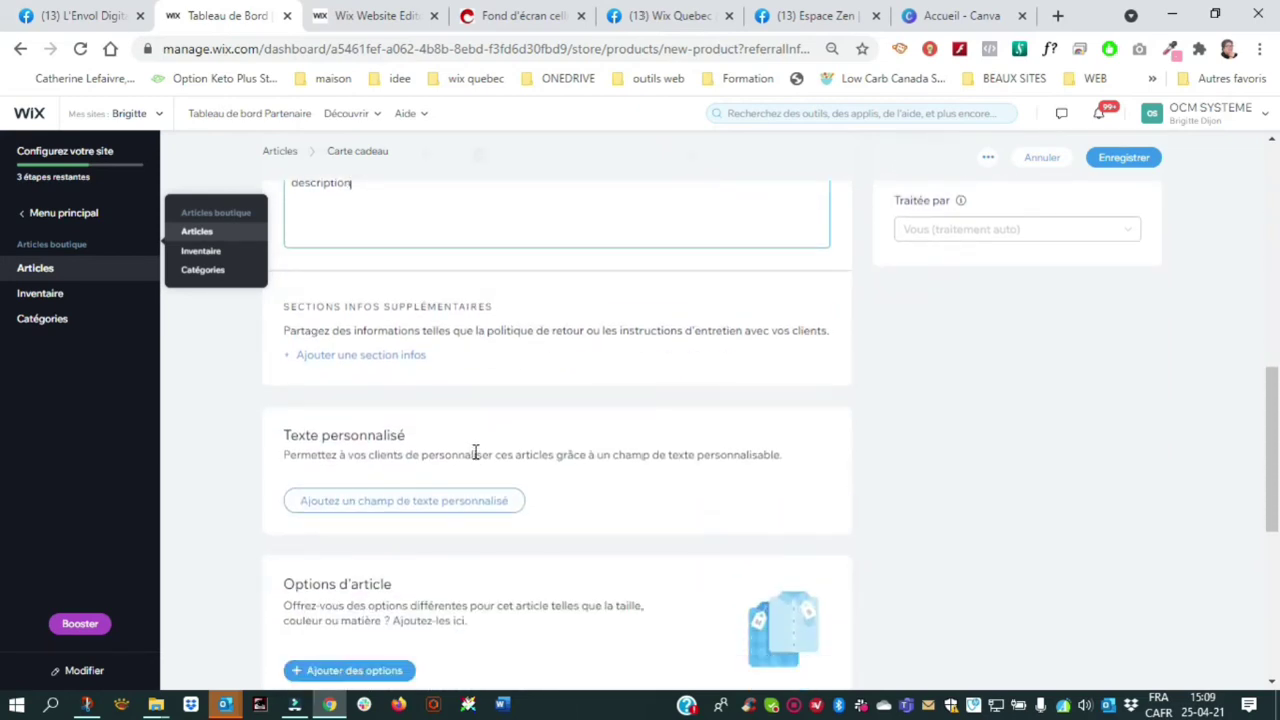
{"action": "scroll", "coordinate": [449, 483], "scroll_direction": "down", "scroll_amount": 2}
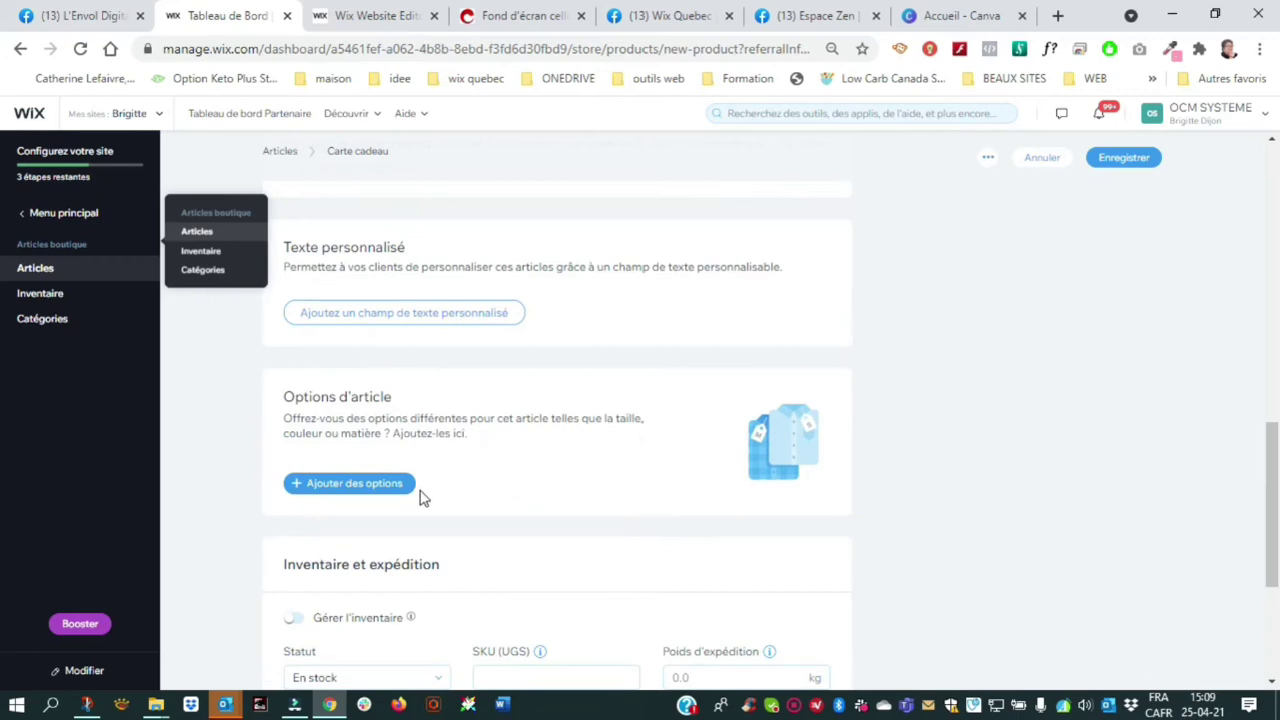
{"action": "left_click", "coordinate": [347, 487]}
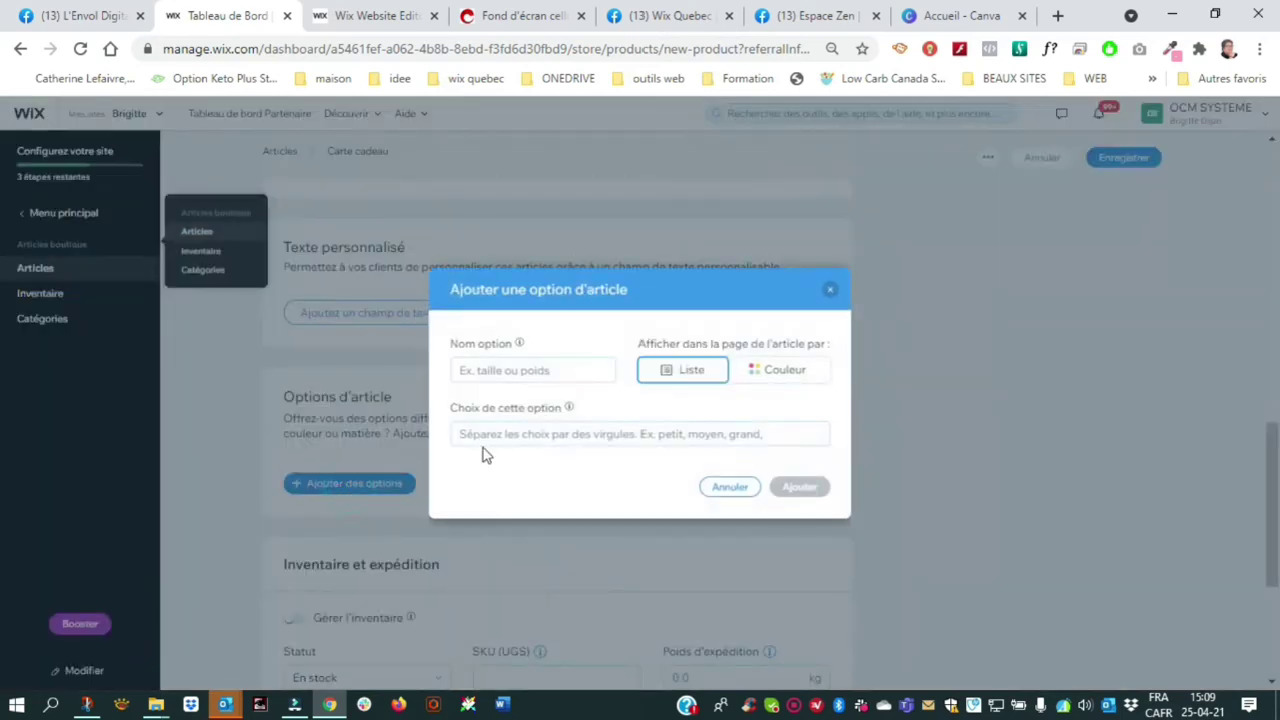
Name the option 'Montant de la carte cadeau' and enter its first choice, 10$
{"action": "left_click", "coordinate": [540, 372]}
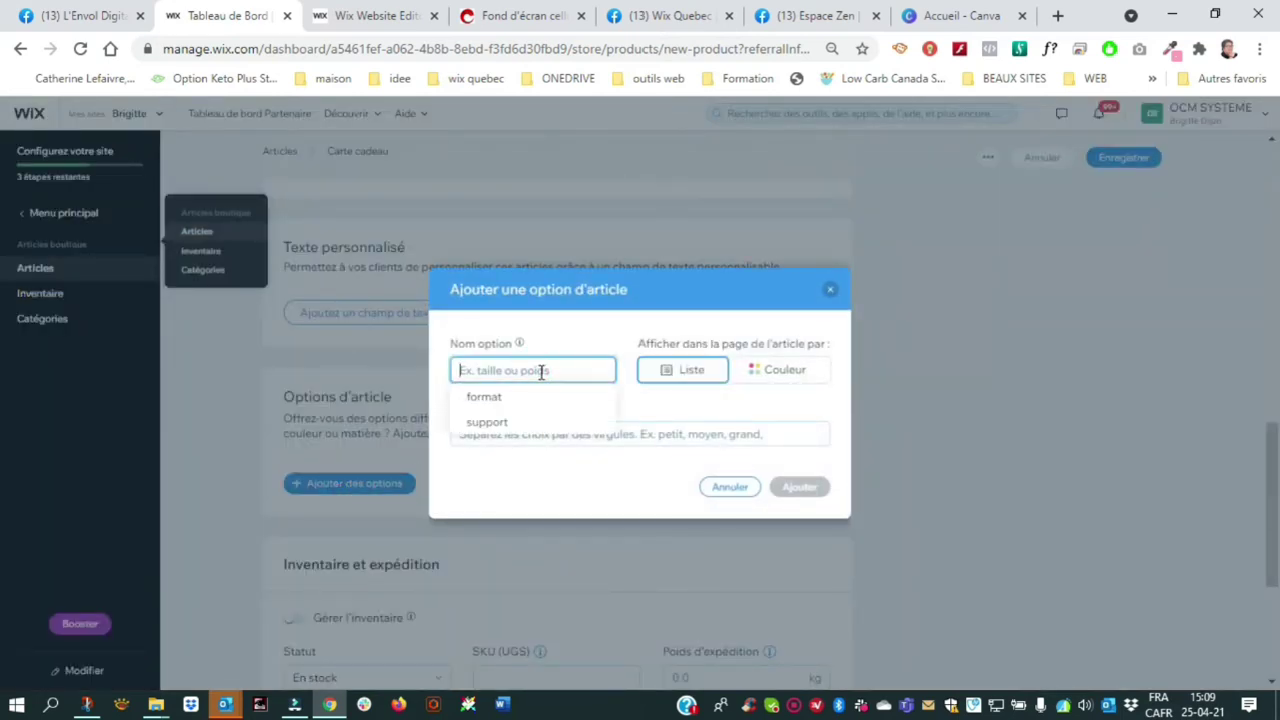
{"action": "type", "text": "Montant de la carte cadeau"}
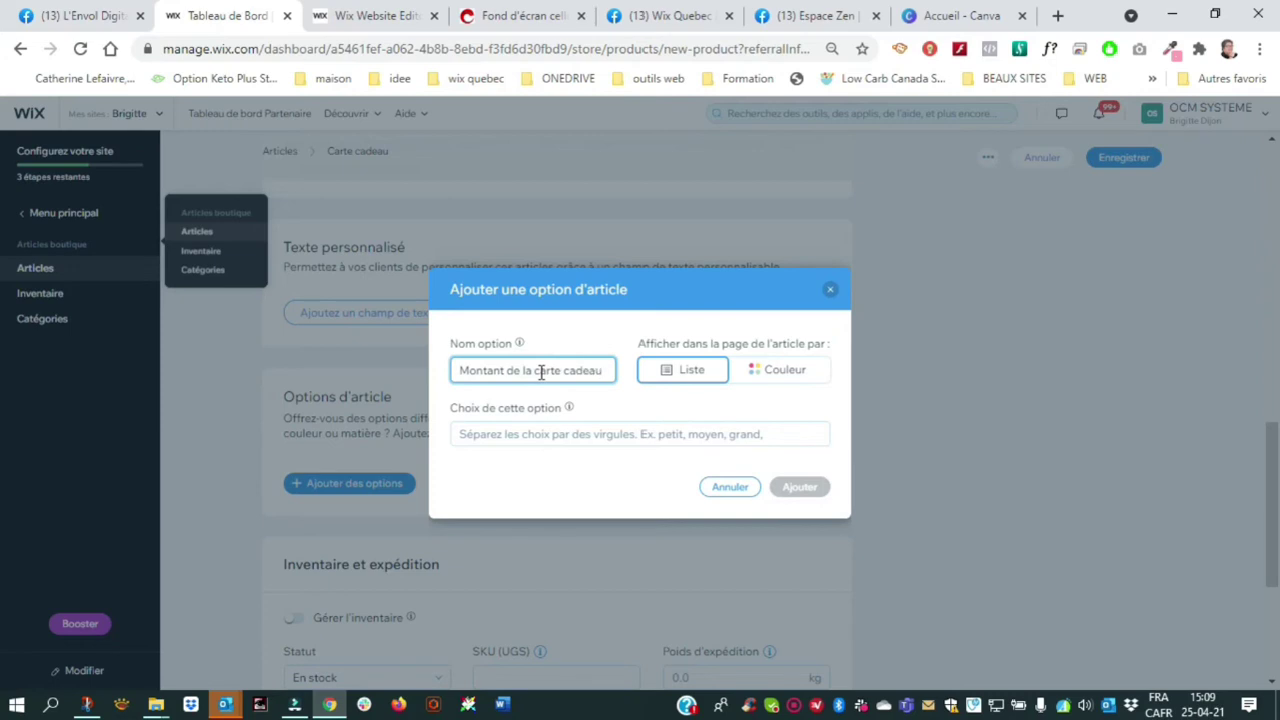
{"action": "left_click", "coordinate": [491, 440]}
{"action": "type", "text": "o"}
{"action": "key", "text": "BackSpace"}
{"action": "type", "text": "10"}
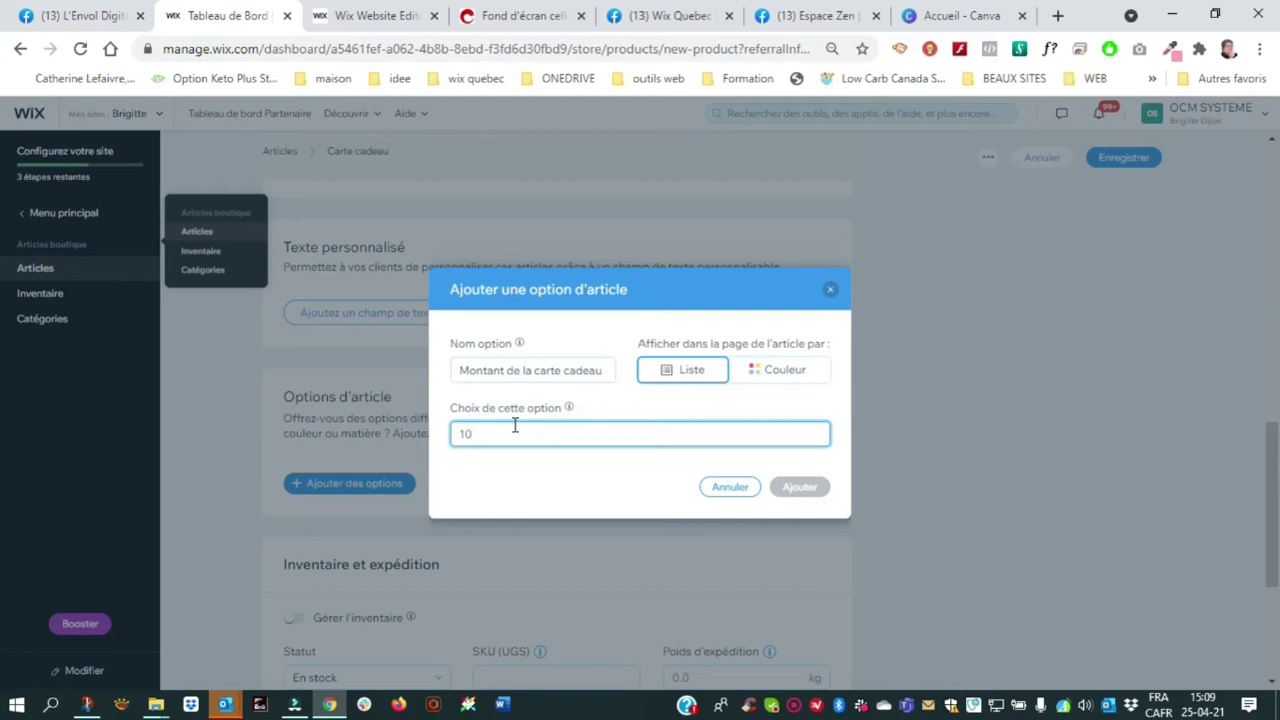
{"action": "type", "text": "$"}
Add the 25$ and 35$ choices and save the amount option
{"action": "key", "text": "Return"}
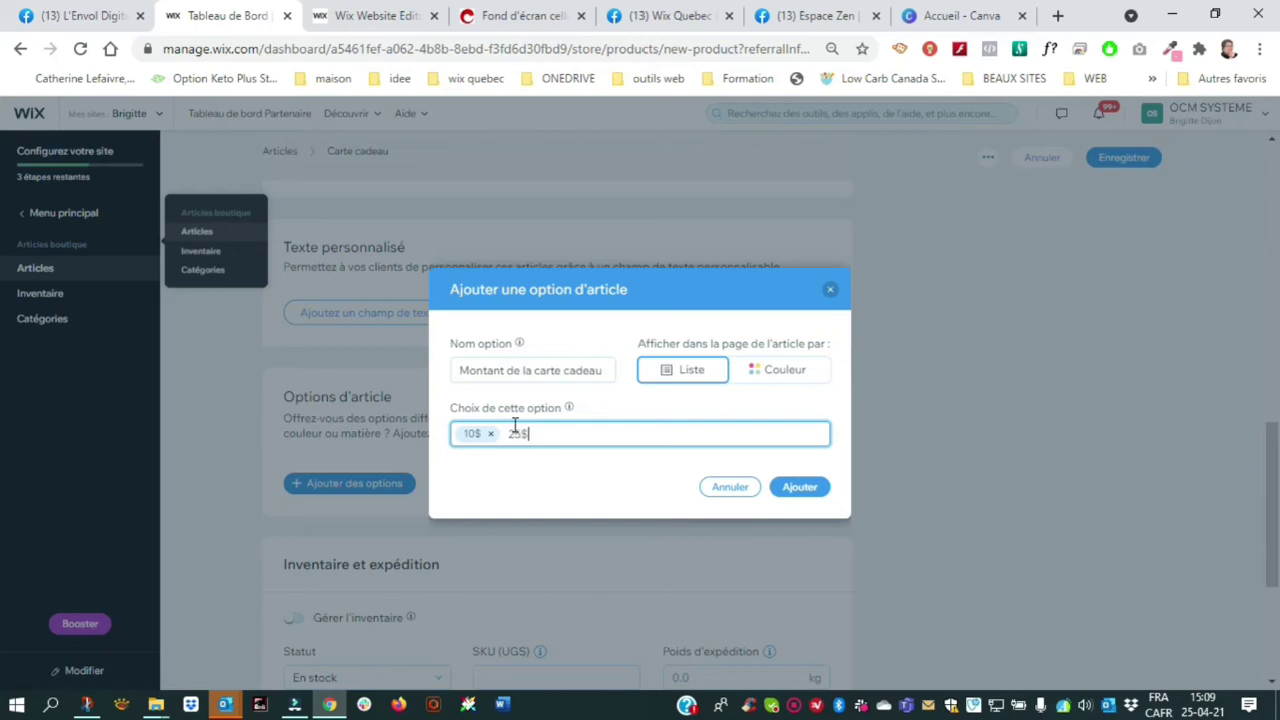
{"action": "key", "text": "Return"}
{"action": "key", "text": "Return"}
{"action": "left_click", "coordinate": [787, 487]}
{"action": "scroll", "coordinate": [689, 477], "scroll_direction": "down", "scroll_amount": 3}
{"action": "scroll", "coordinate": [497, 491], "scroll_direction": "down", "scroll_amount": 1}
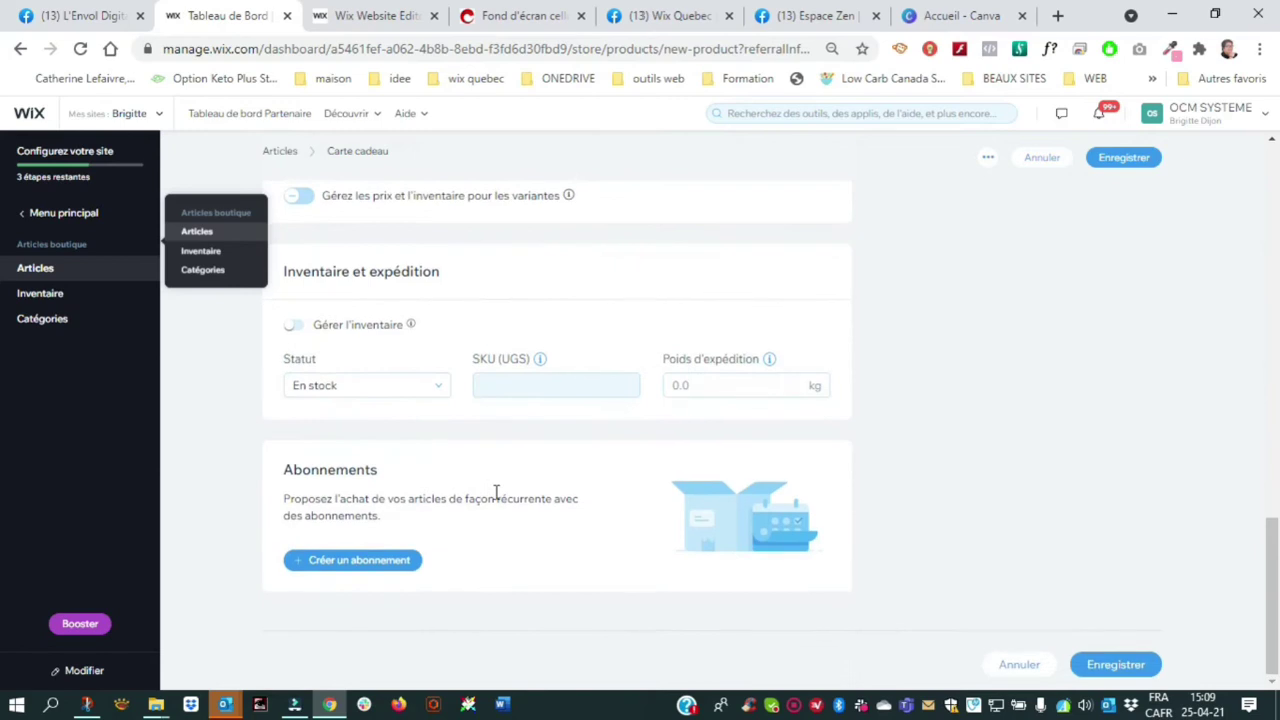
{"action": "scroll", "coordinate": [497, 495], "scroll_direction": "up", "scroll_amount": 4}
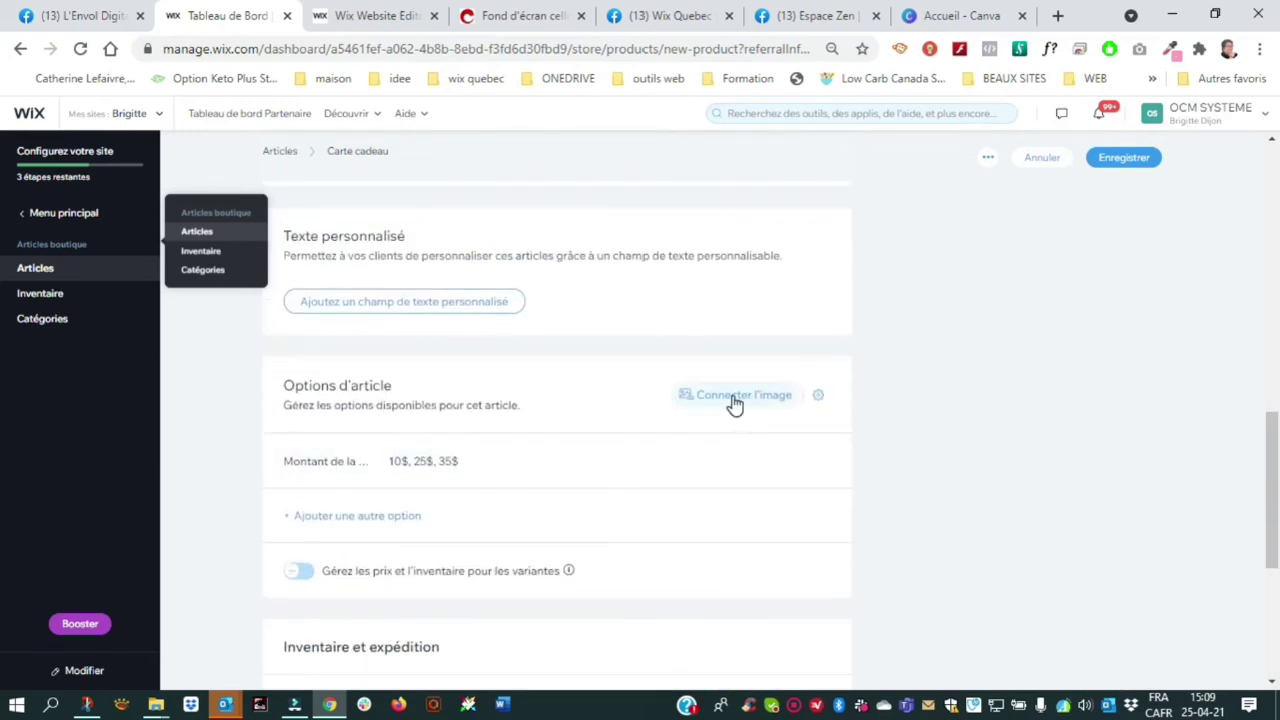
{"action": "scroll", "coordinate": [508, 471], "scroll_direction": "down", "scroll_amount": 2}
Give the 25$ variant a 15 C$ fee and the 35$ variant a 25 C$ fee, then apply
{"action": "left_click", "coordinate": [298, 383]}
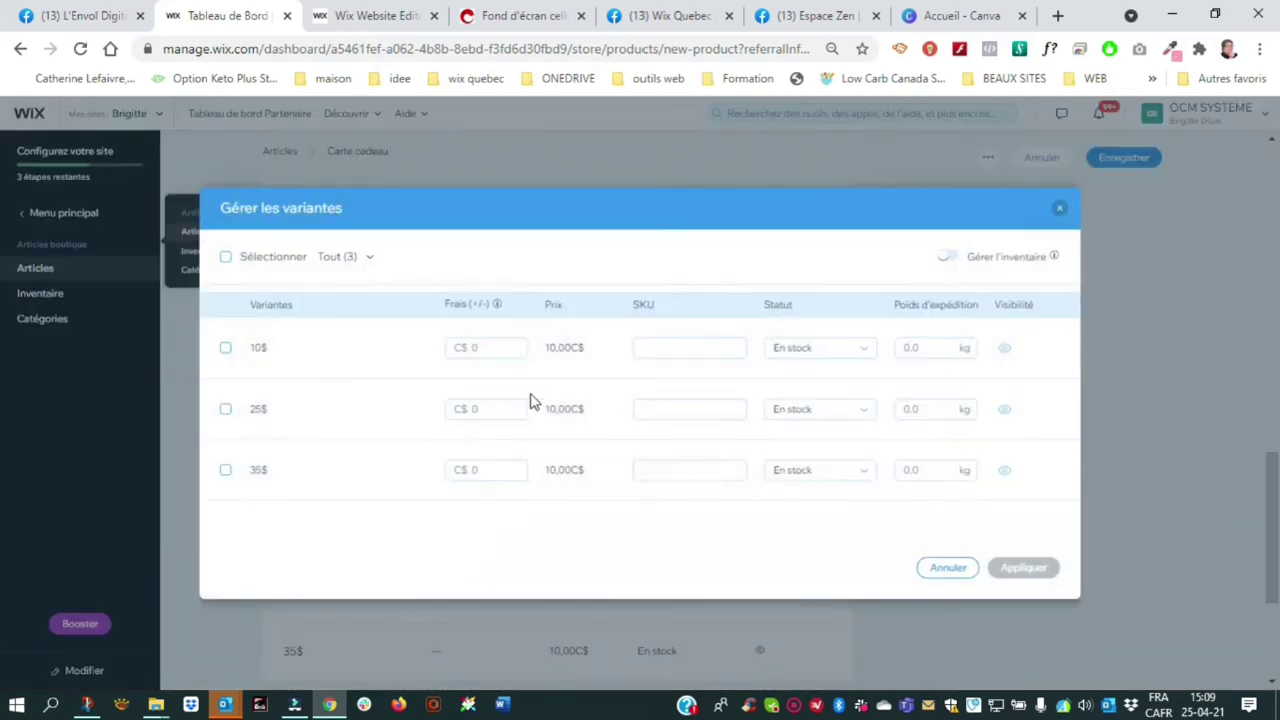
{"action": "left_click", "coordinate": [489, 348]}
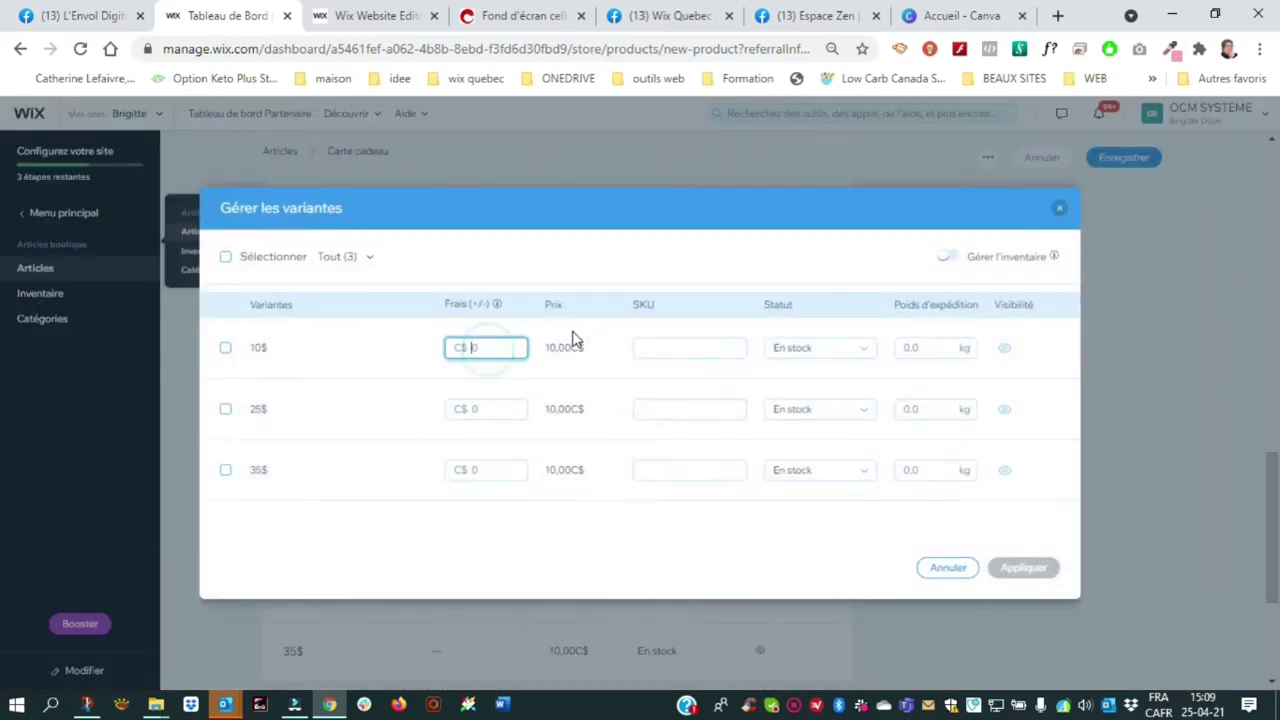
{"action": "left_click", "coordinate": [483, 410]}
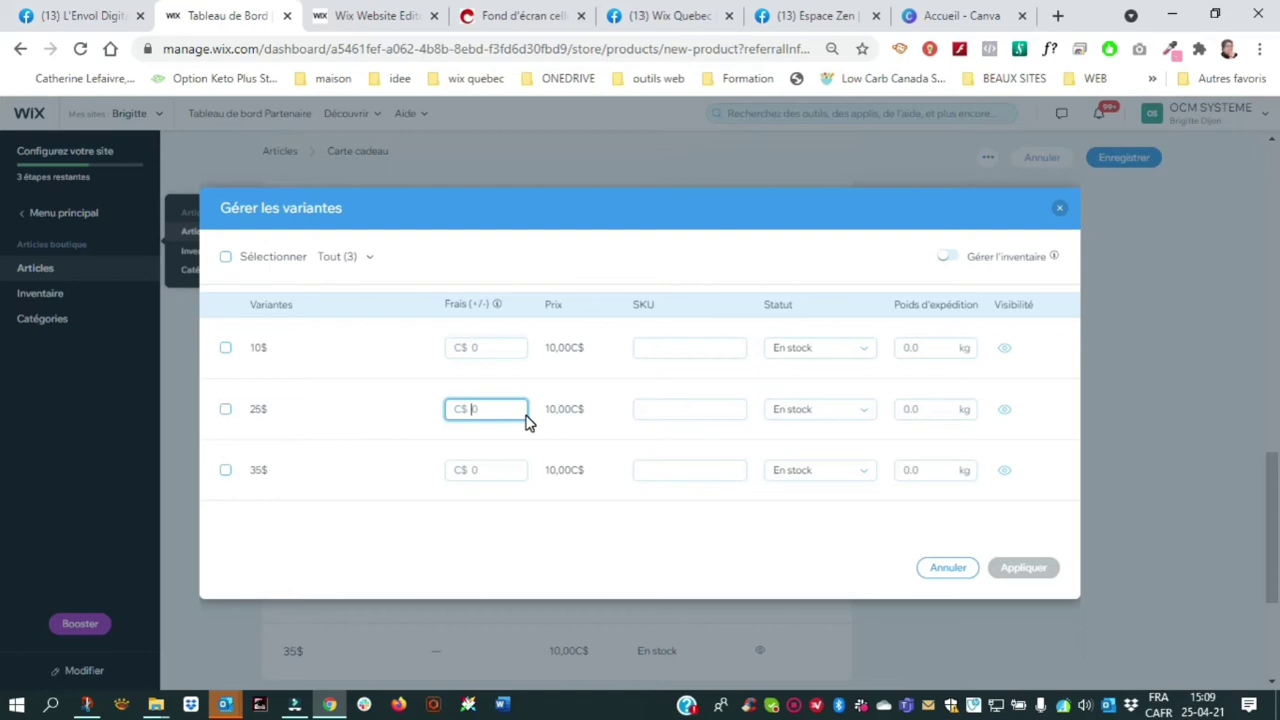
{"action": "type", "text": "15"}
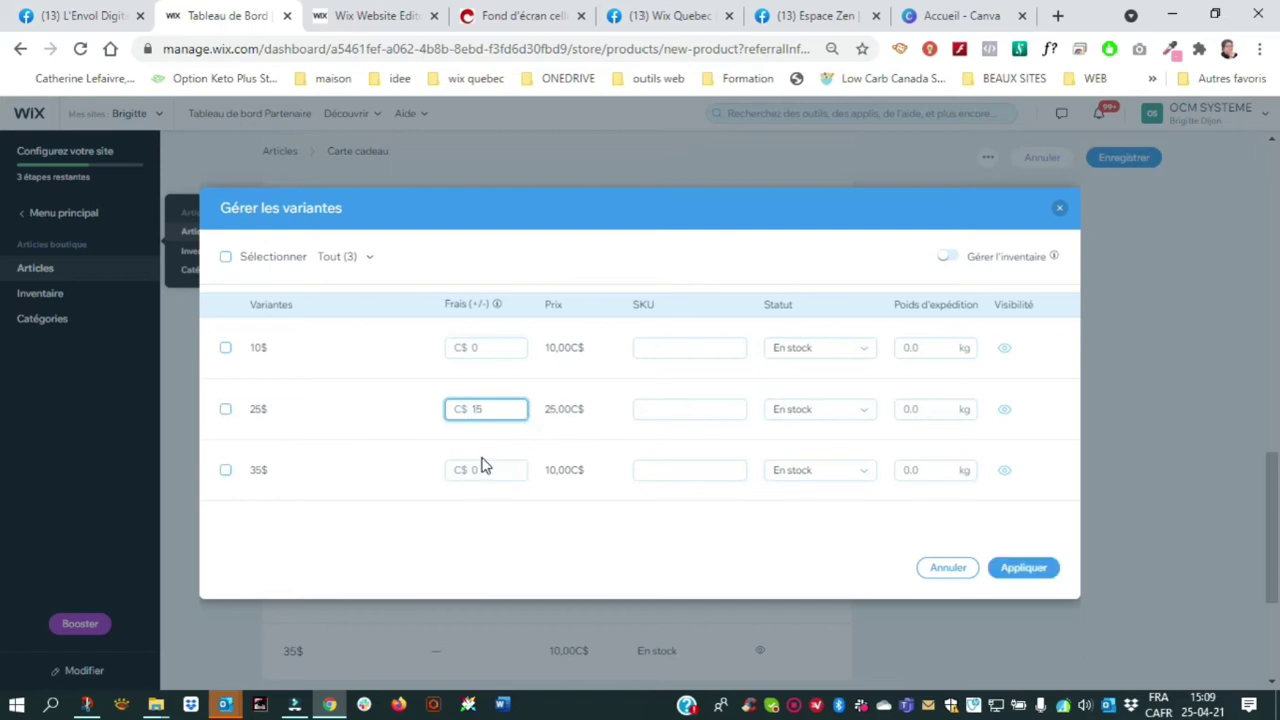
{"action": "left_click", "coordinate": [500, 470]}
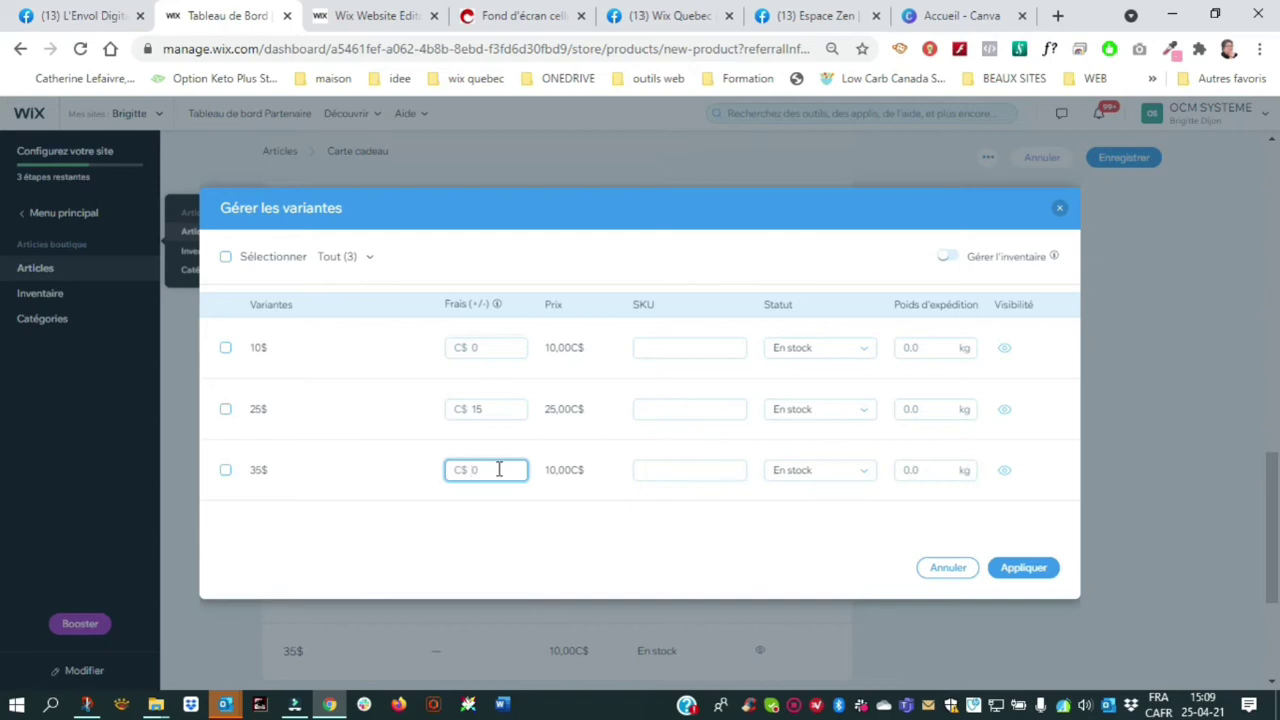
{"action": "type", "text": "25"}
{"action": "left_click", "coordinate": [1045, 570]}
{"action": "scroll", "coordinate": [893, 540], "scroll_direction": "down", "scroll_amount": 1}
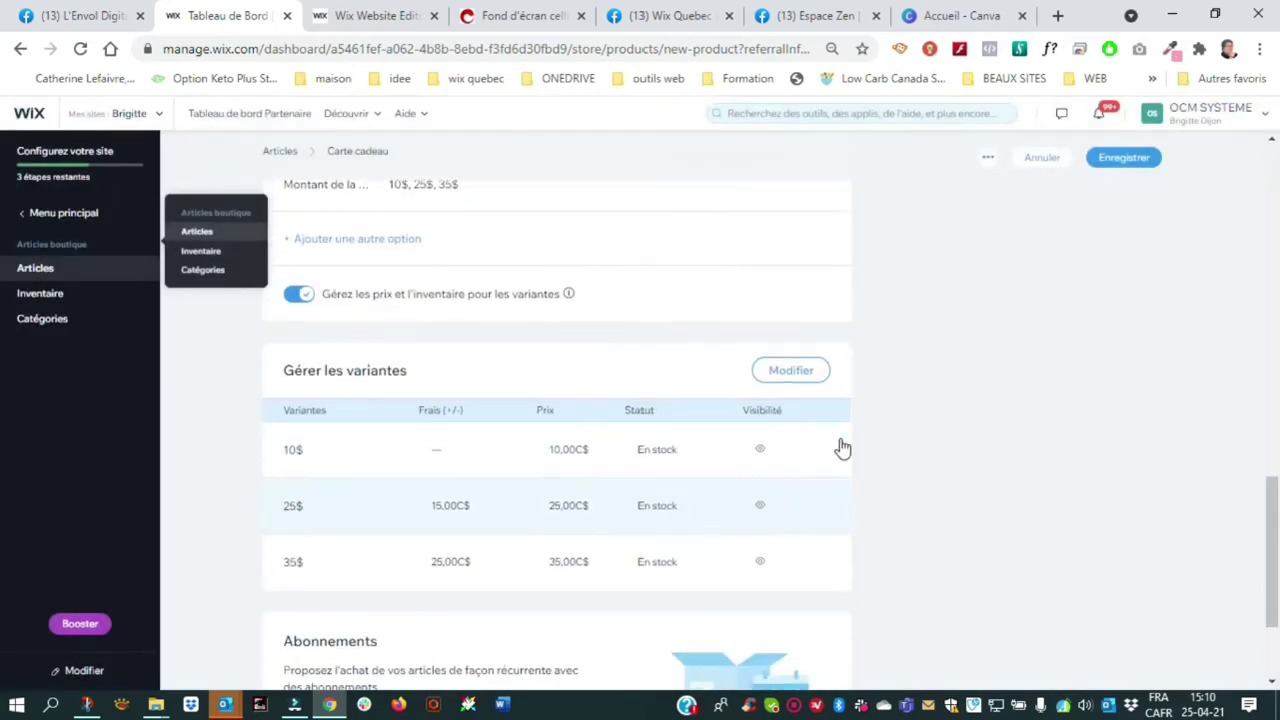
Save the product, then move the home page's empty section up below the Boutique button
{"action": "left_click", "coordinate": [1141, 160]}
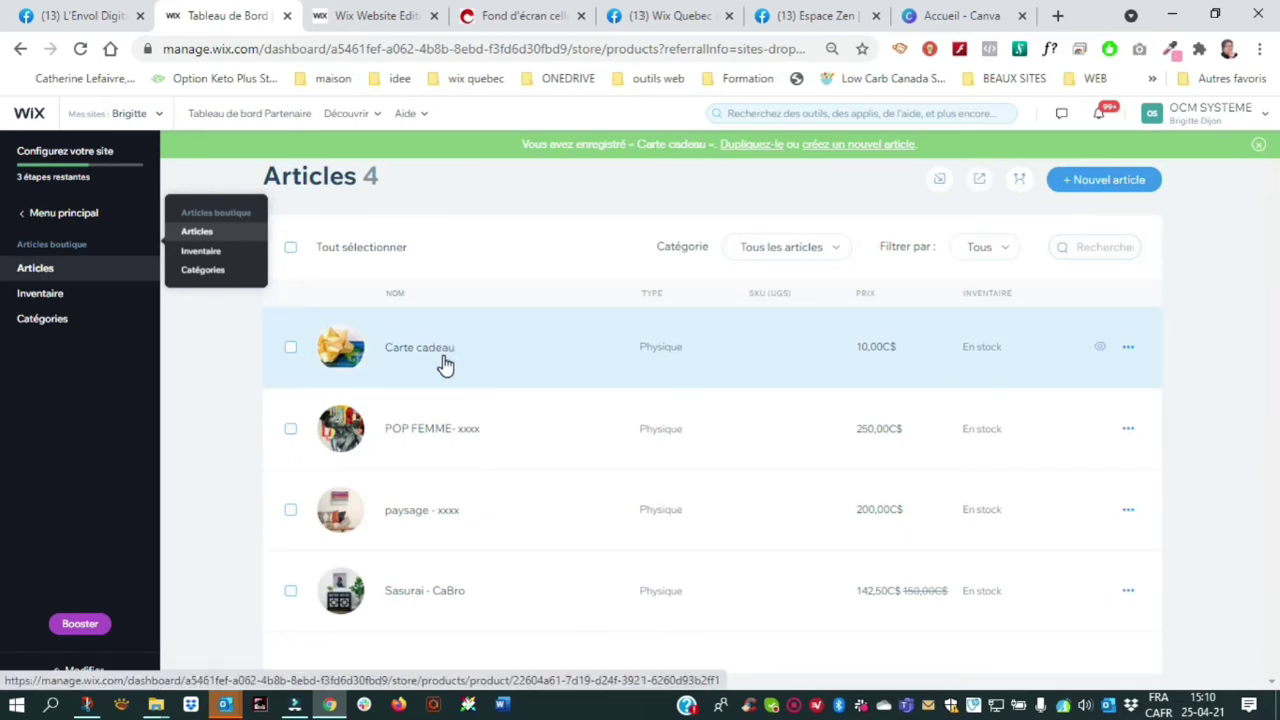
{"action": "left_click", "coordinate": [370, 22]}
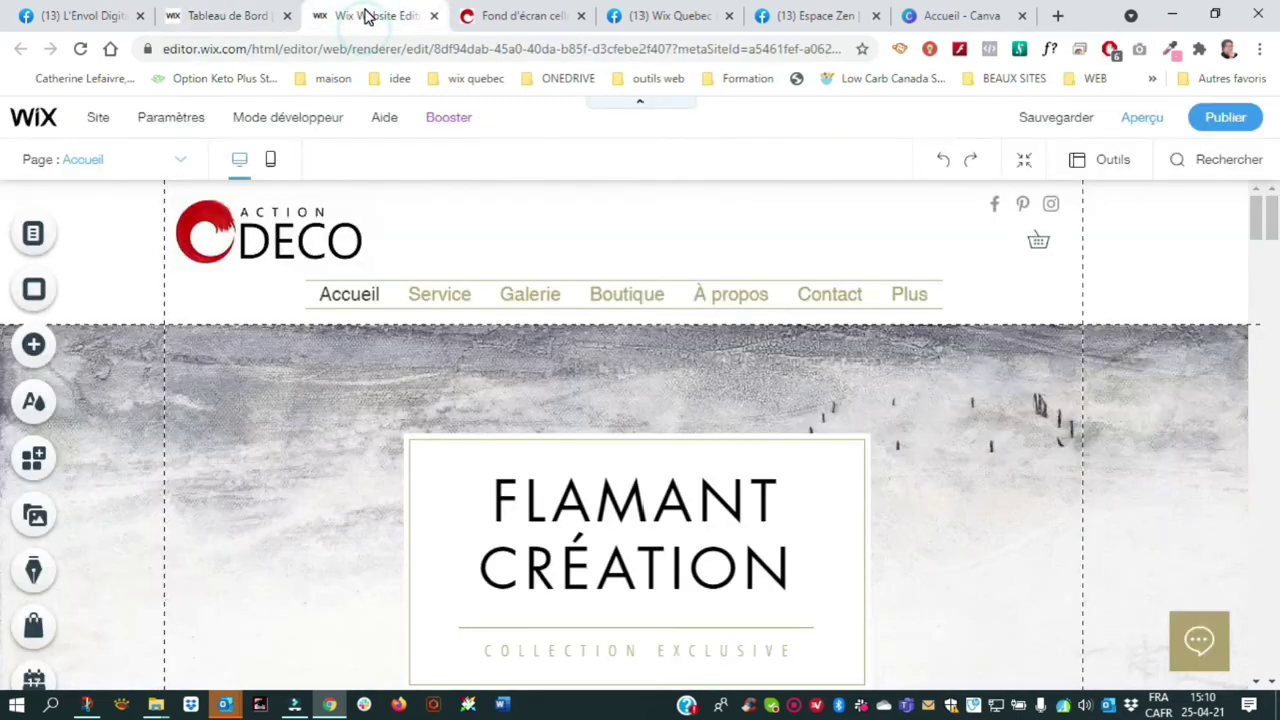
{"action": "scroll", "coordinate": [622, 414], "scroll_direction": "down", "scroll_amount": 5}
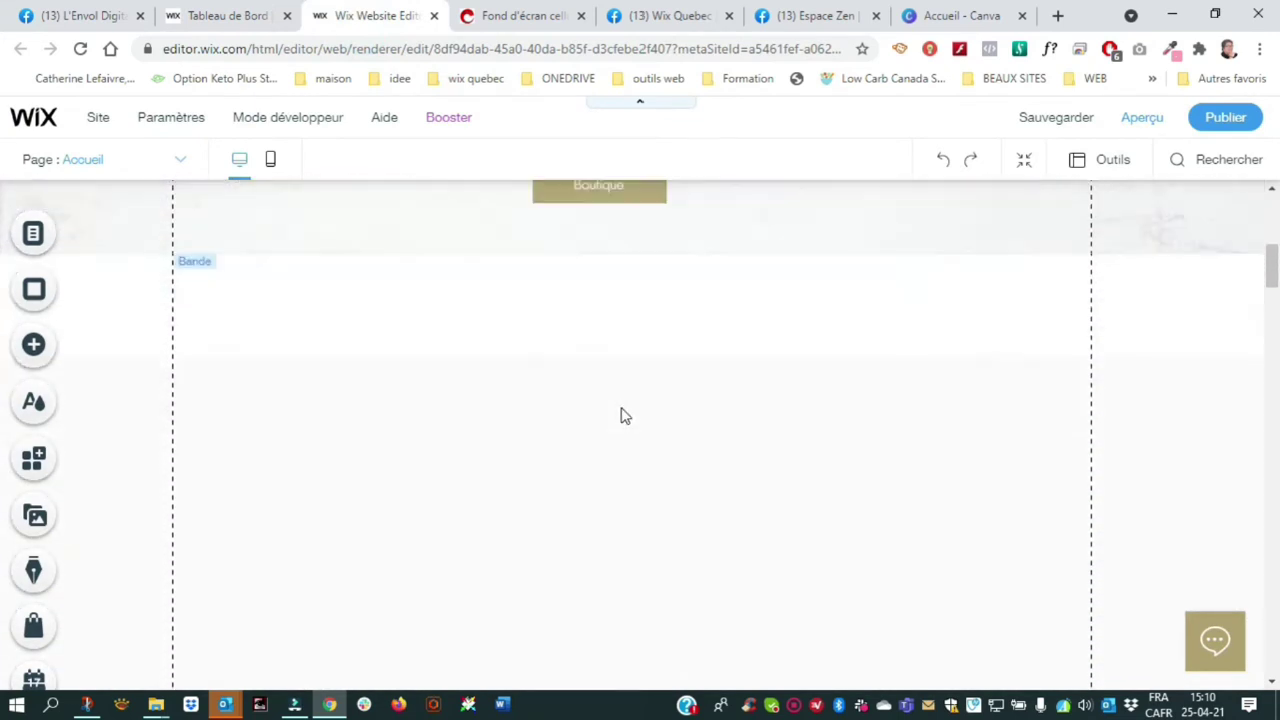
{"action": "left_click", "coordinate": [697, 296]}
{"action": "left_click", "coordinate": [503, 429]}
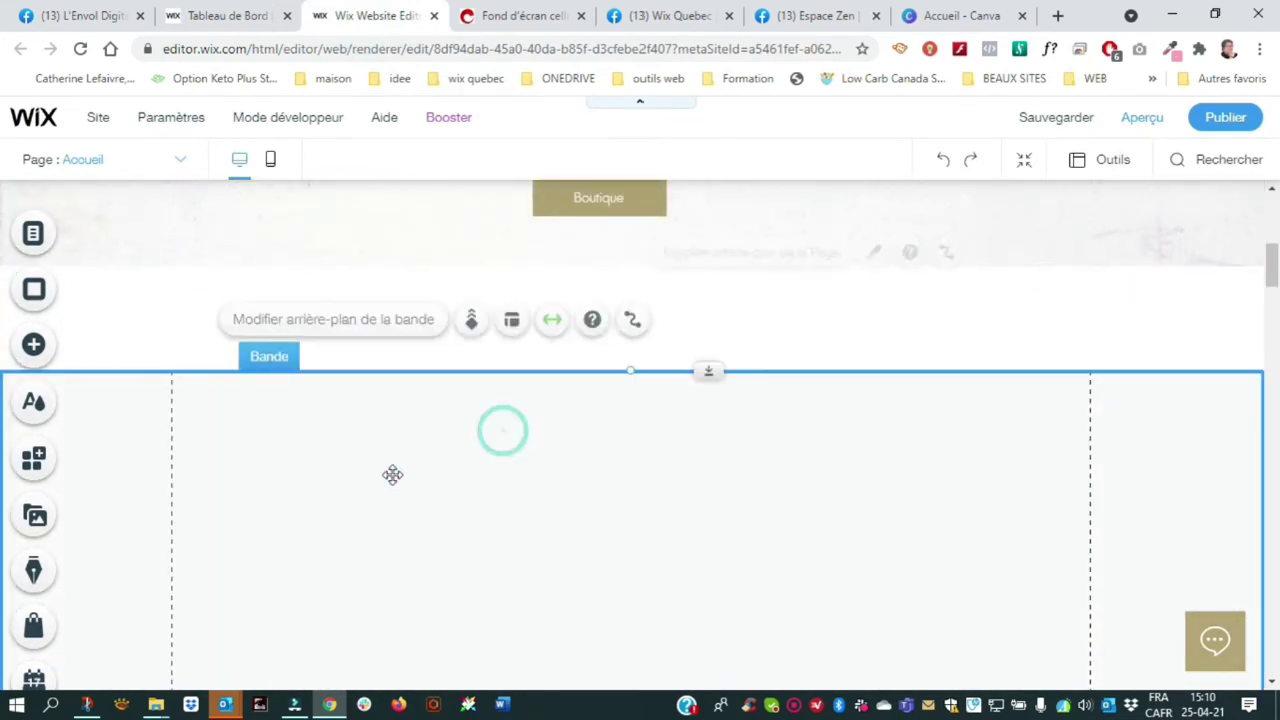
{"action": "left_click_drag", "start_coordinate": [540, 427], "coordinate": [557, 323]}
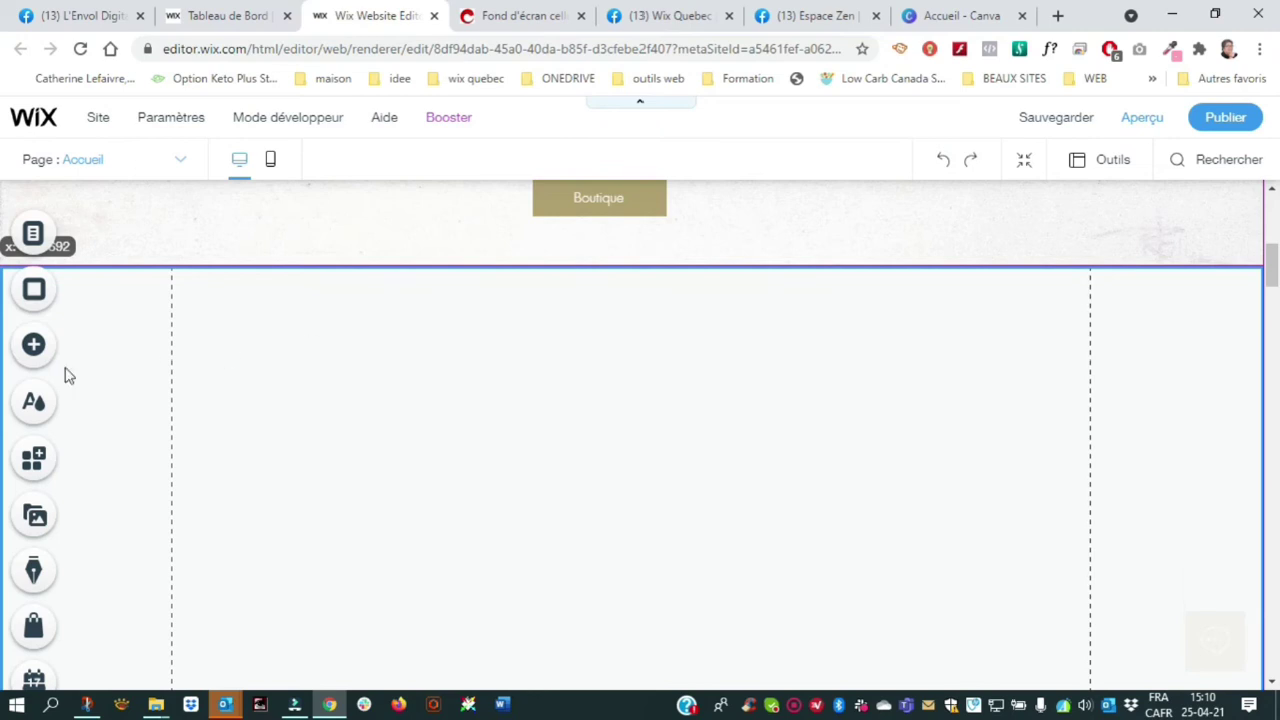
Reopen the Carte cadeau product from the store list, save it again, and return to the editor
{"action": "left_click", "coordinate": [195, 20]}
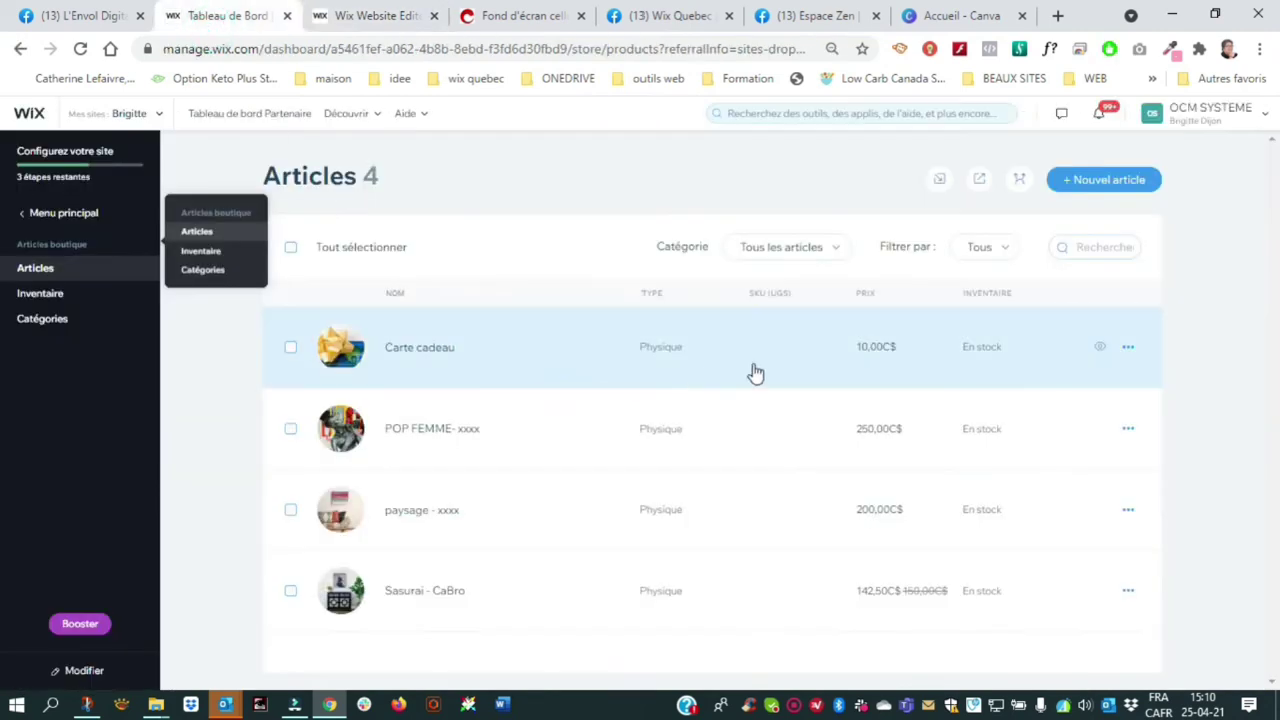
{"action": "left_click", "coordinate": [1126, 347]}
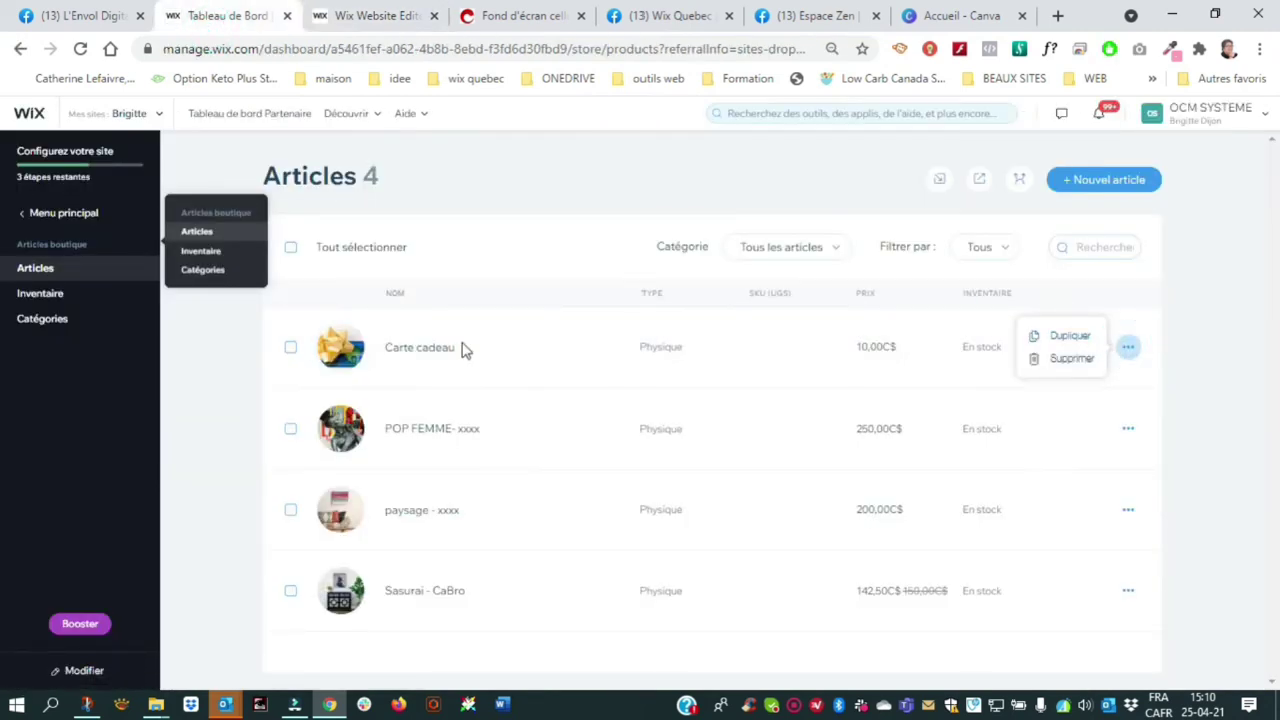
{"action": "left_click", "coordinate": [422, 355]}
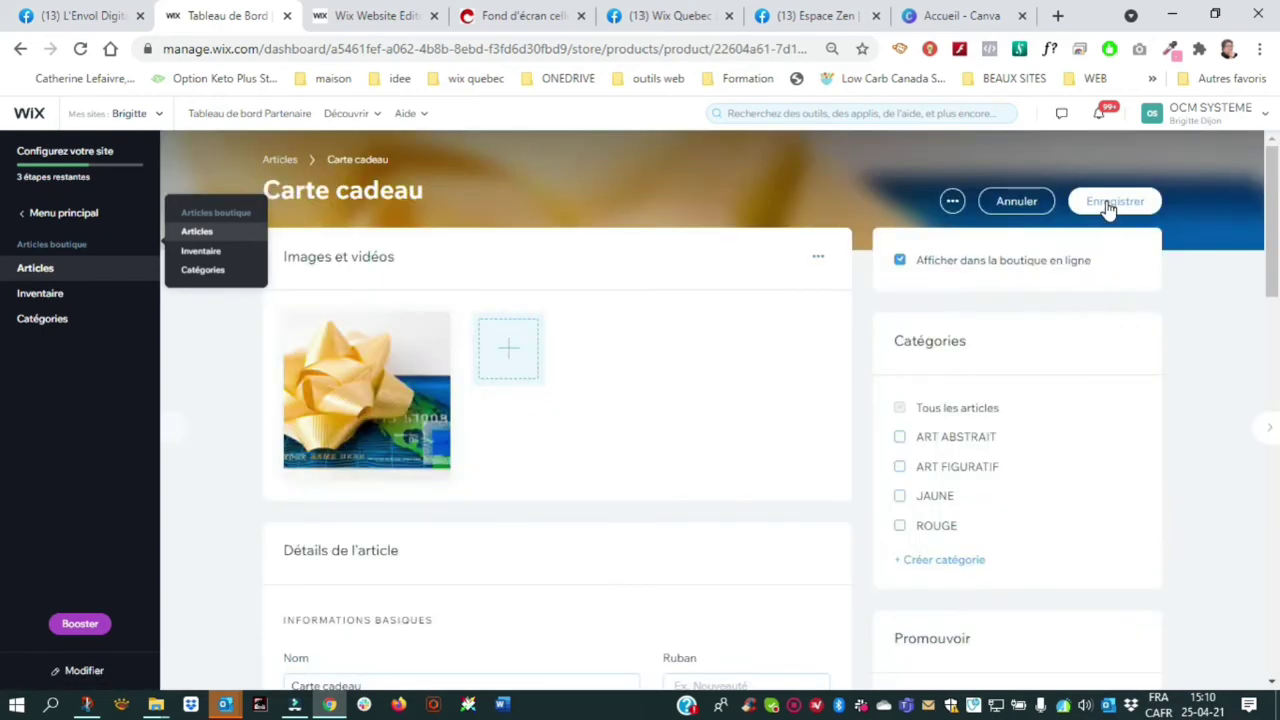
{"action": "left_click", "coordinate": [1107, 204]}
{"action": "left_click", "coordinate": [367, 17]}
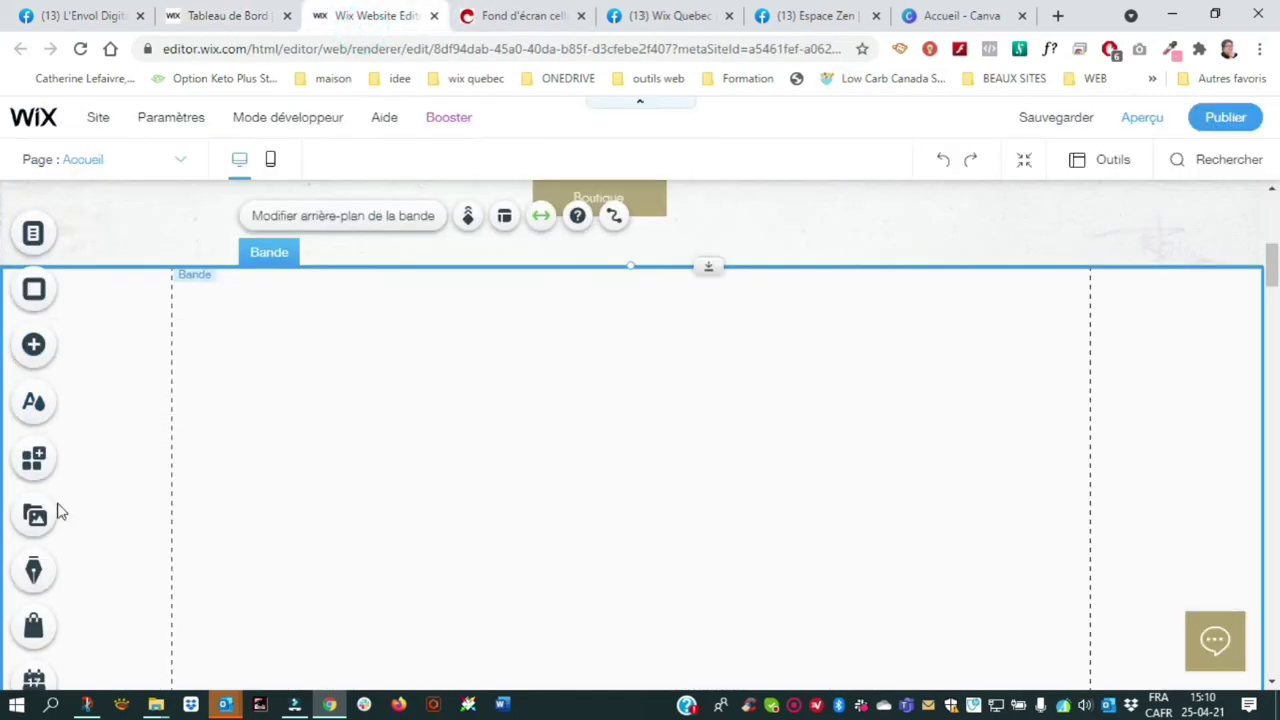
Place a Product Widget from My Store into the empty section, aligned to its left edge
{"action": "left_click", "coordinate": [34, 628]}
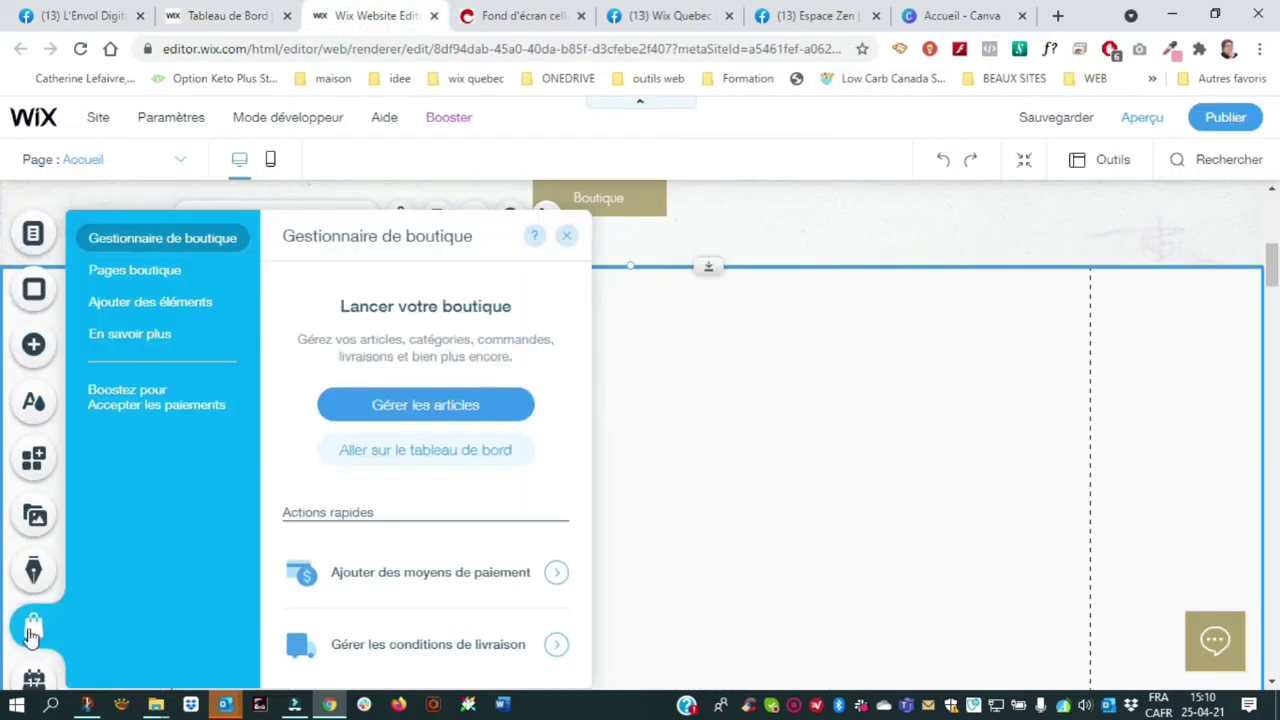
{"action": "left_click", "coordinate": [116, 301]}
{"action": "scroll", "coordinate": [420, 400], "scroll_direction": "down", "scroll_amount": 5}
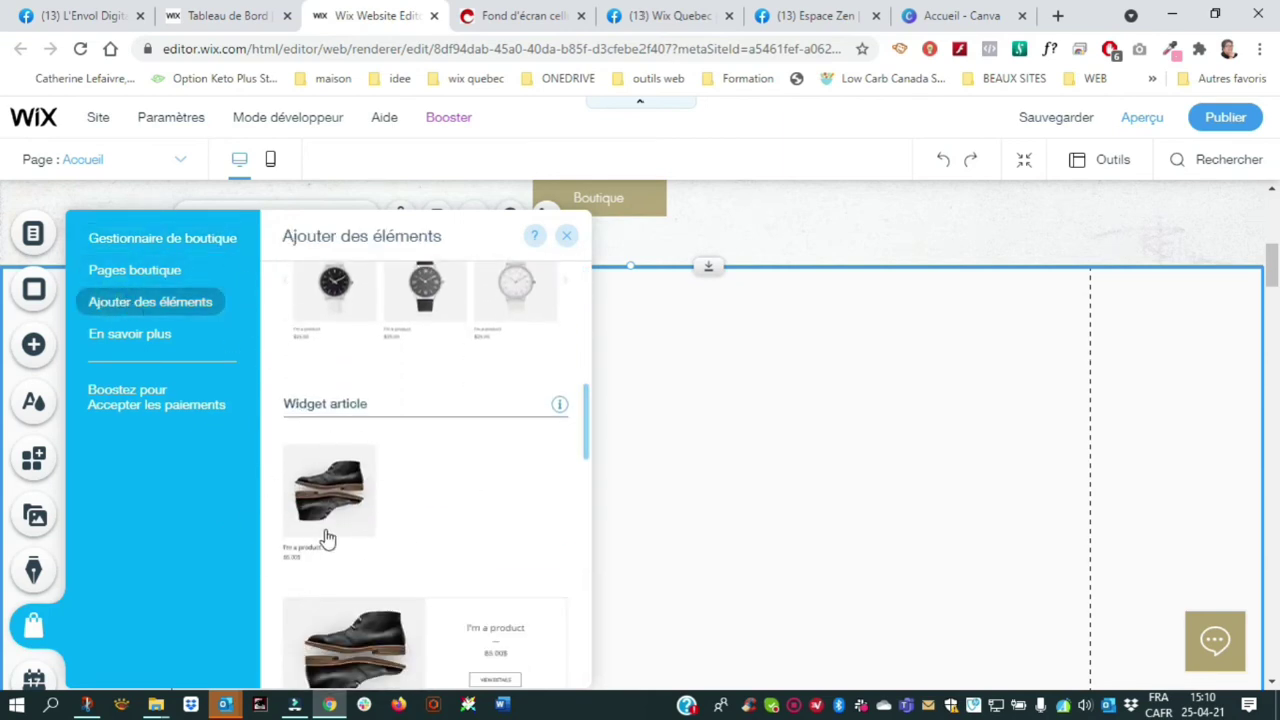
{"action": "scroll", "coordinate": [519, 540], "scroll_direction": "down", "scroll_amount": 2}
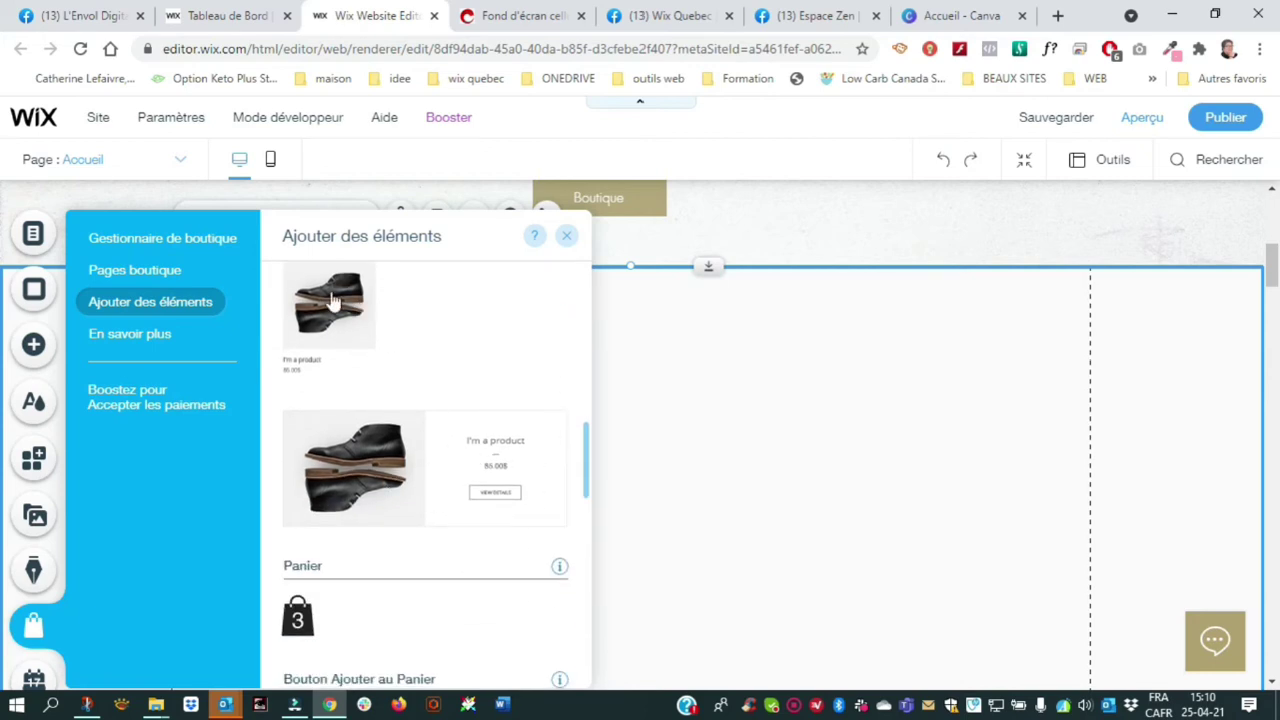
{"action": "left_click_drag", "start_coordinate": [375, 470], "coordinate": [803, 403]}
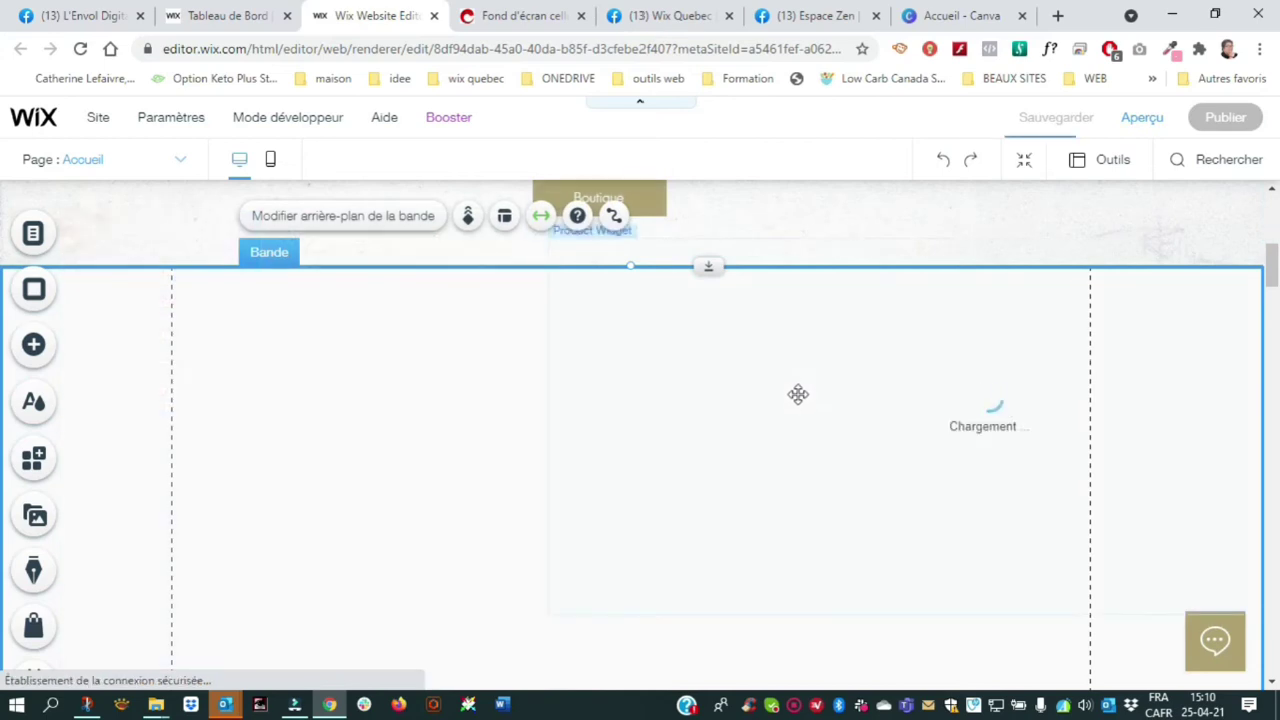
{"action": "left_click_drag", "start_coordinate": [817, 380], "coordinate": [451, 437]}
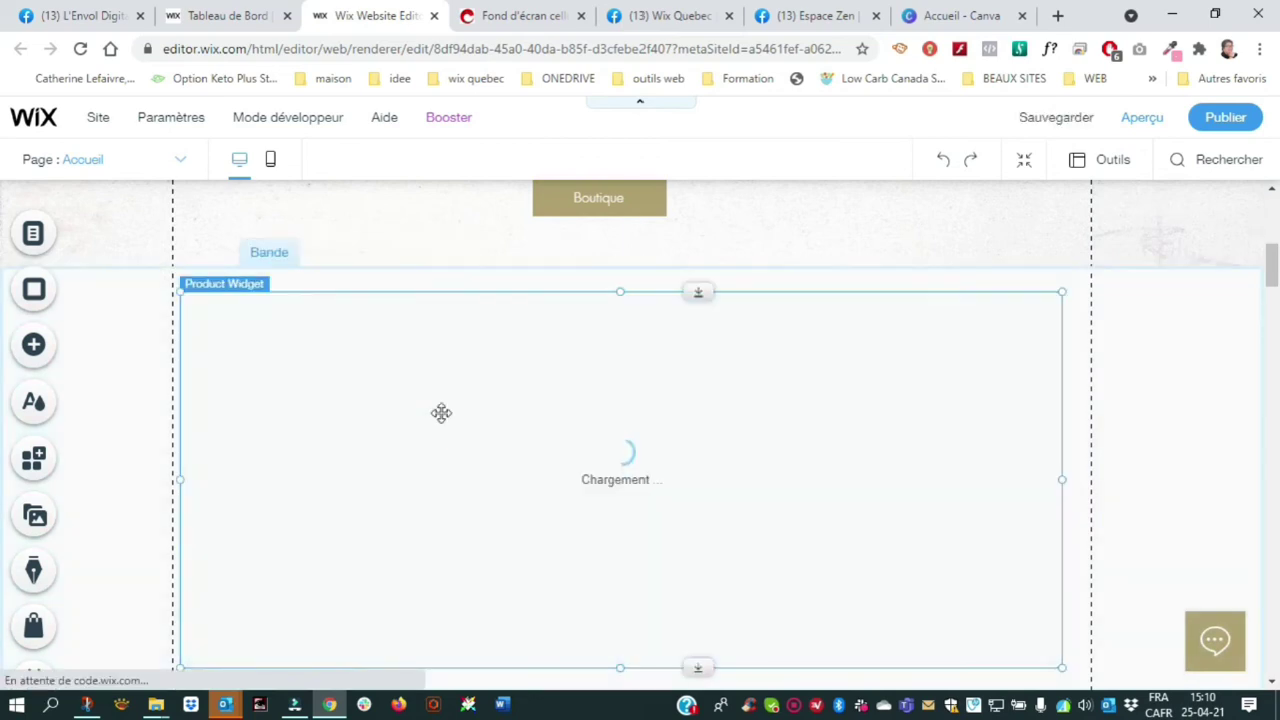
Connect the product widget to the Carte cadeau product in its settings
{"action": "left_click", "coordinate": [297, 324]}
{"action": "scroll", "coordinate": [166, 380], "scroll_direction": "down", "scroll_amount": 2}
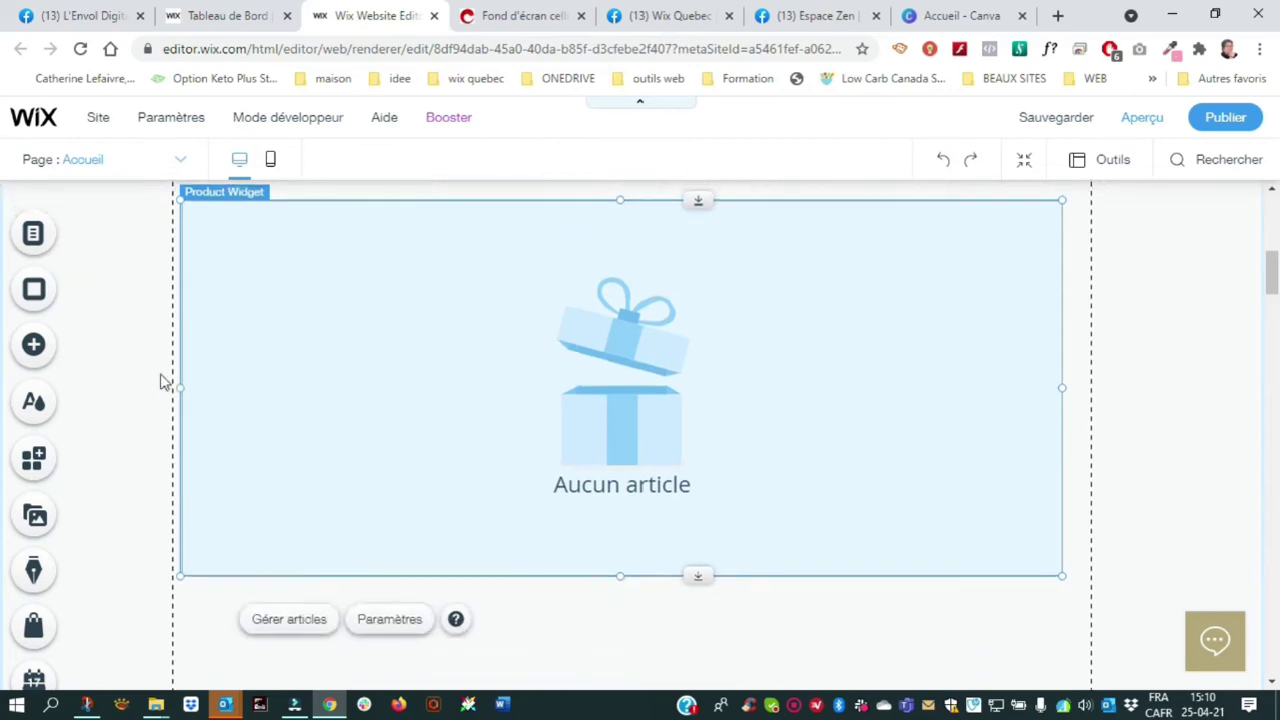
{"action": "left_click", "coordinate": [393, 617]}
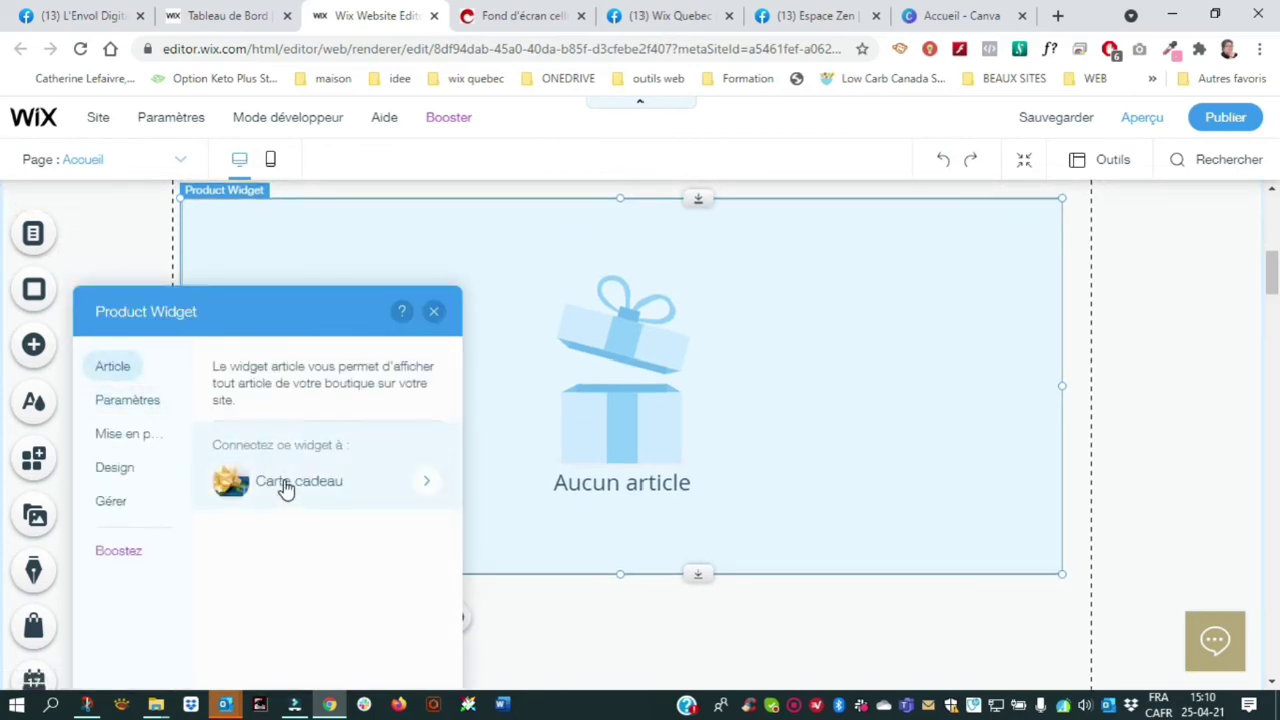
{"action": "left_click", "coordinate": [289, 487]}
{"action": "left_click", "coordinate": [277, 501]}
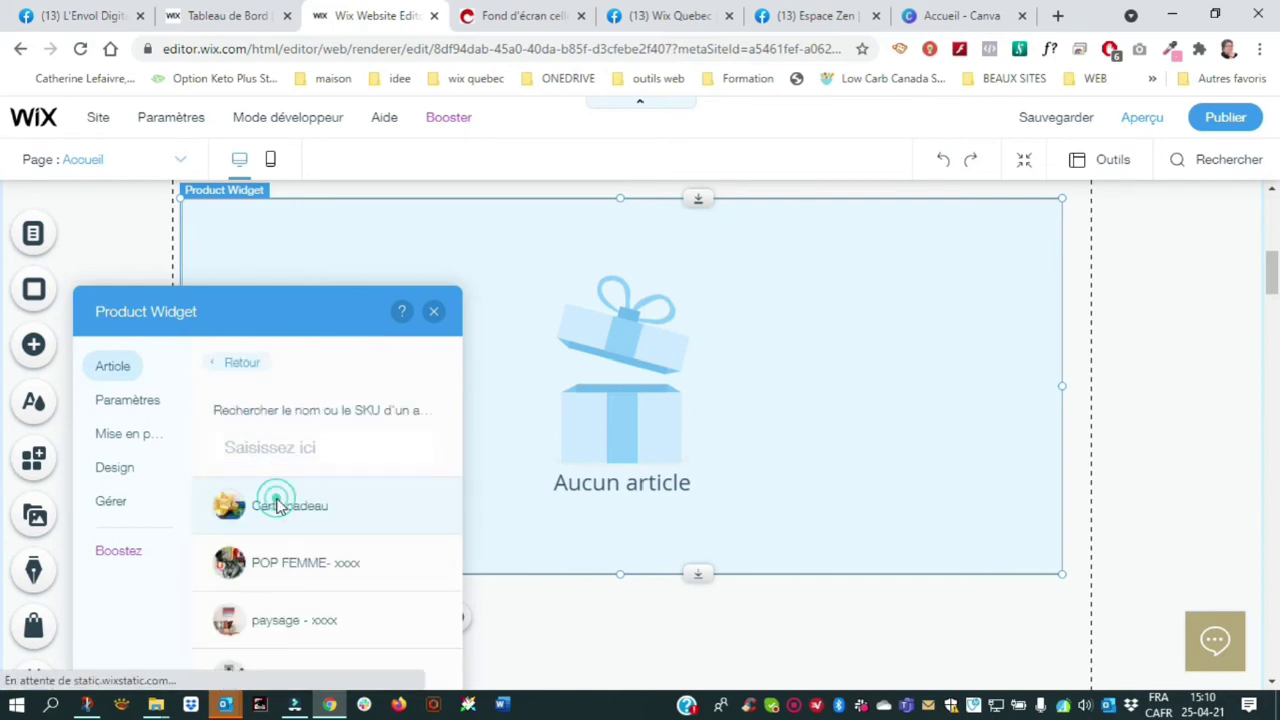
{"action": "left_click", "coordinate": [433, 314]}
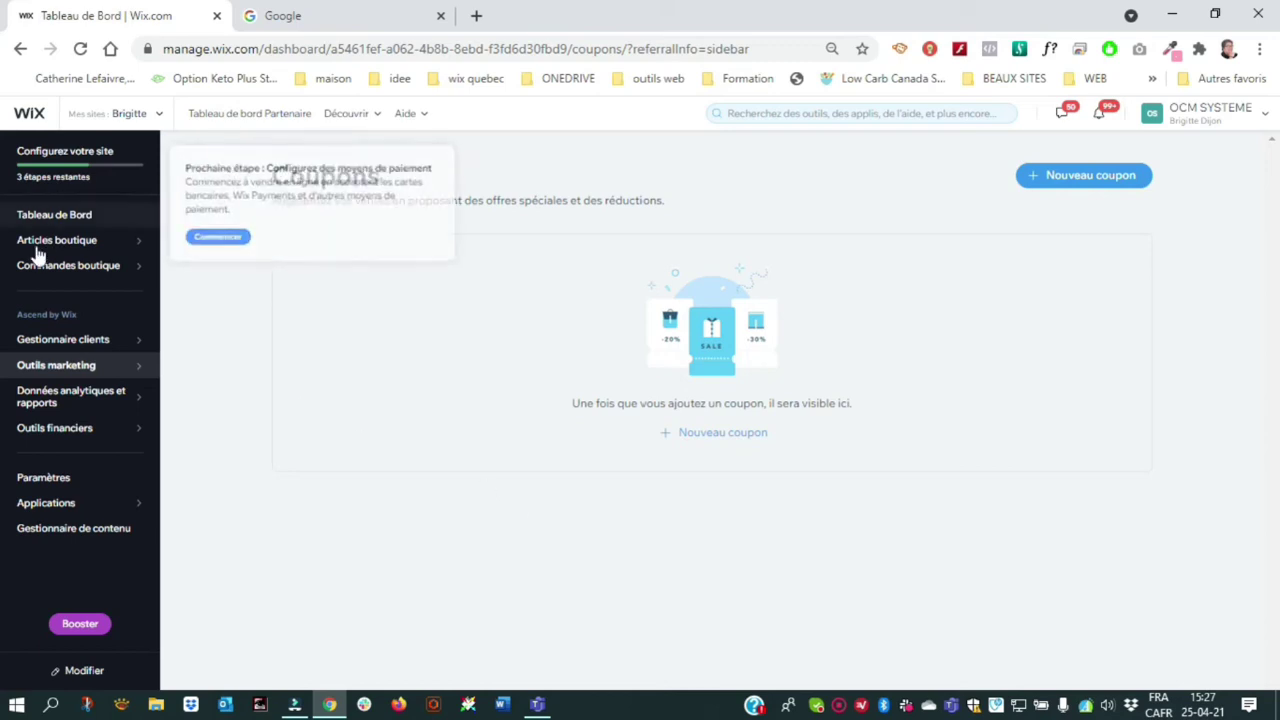
Go to Coupons under Outils marketing and start a new coupon
{"action": "mouse_move", "coordinate": [38, 272]}
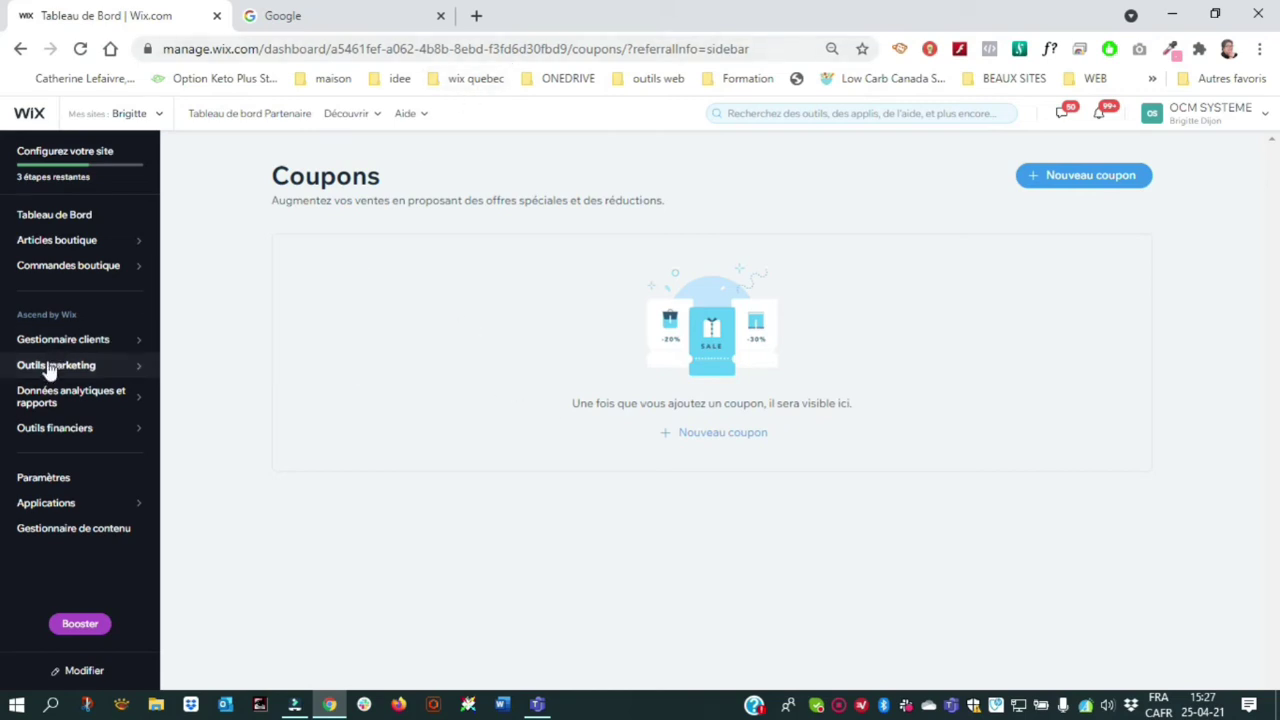
{"action": "mouse_move", "coordinate": [48, 372]}
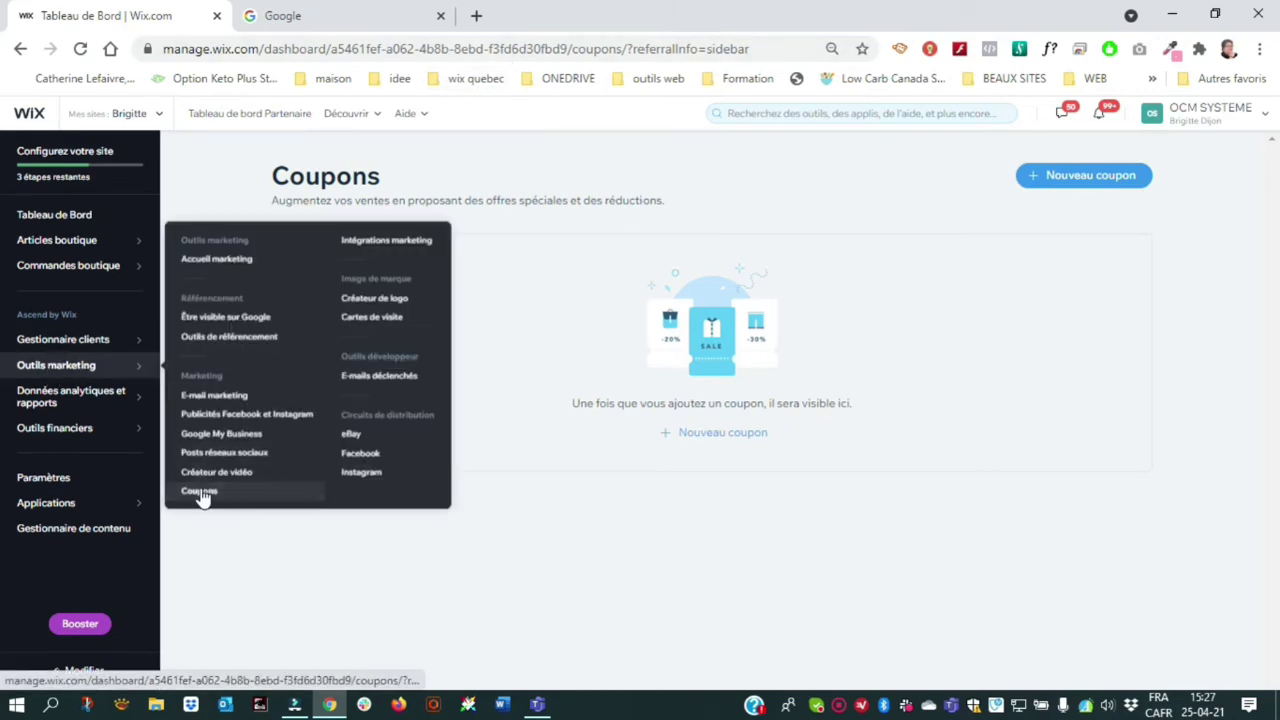
{"action": "left_click", "coordinate": [200, 490]}
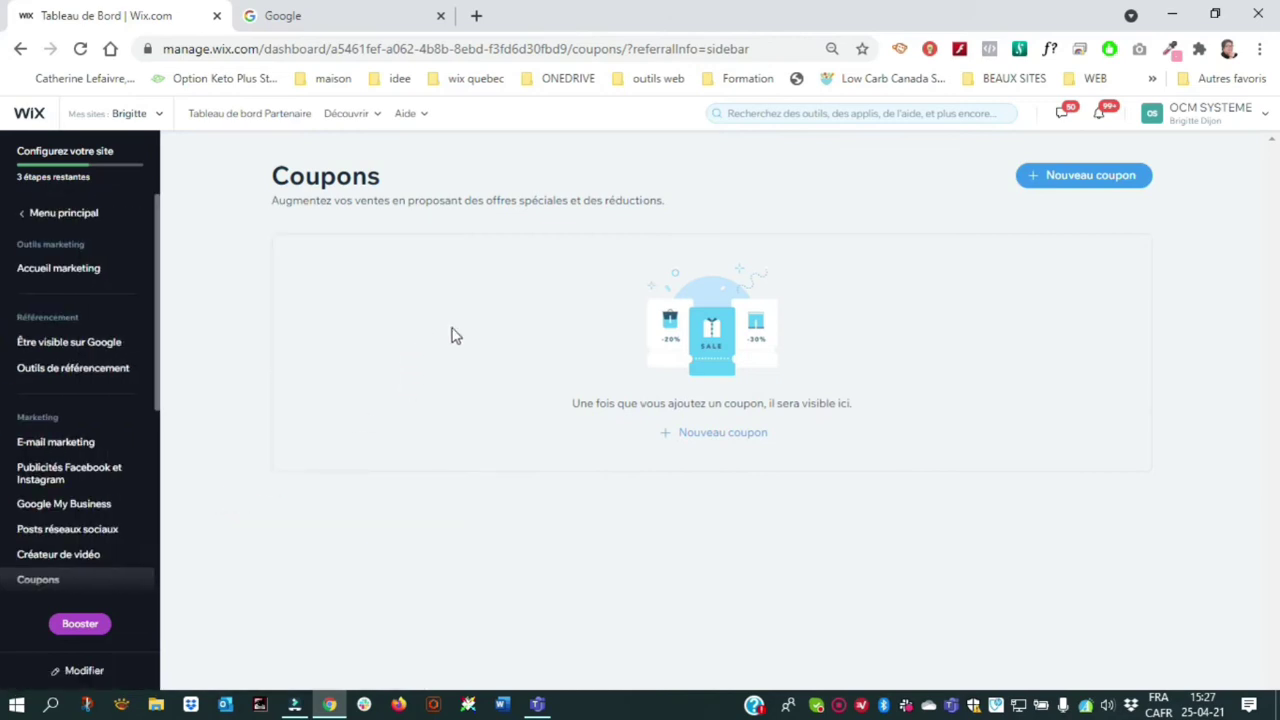
{"action": "left_click", "coordinate": [1090, 178]}
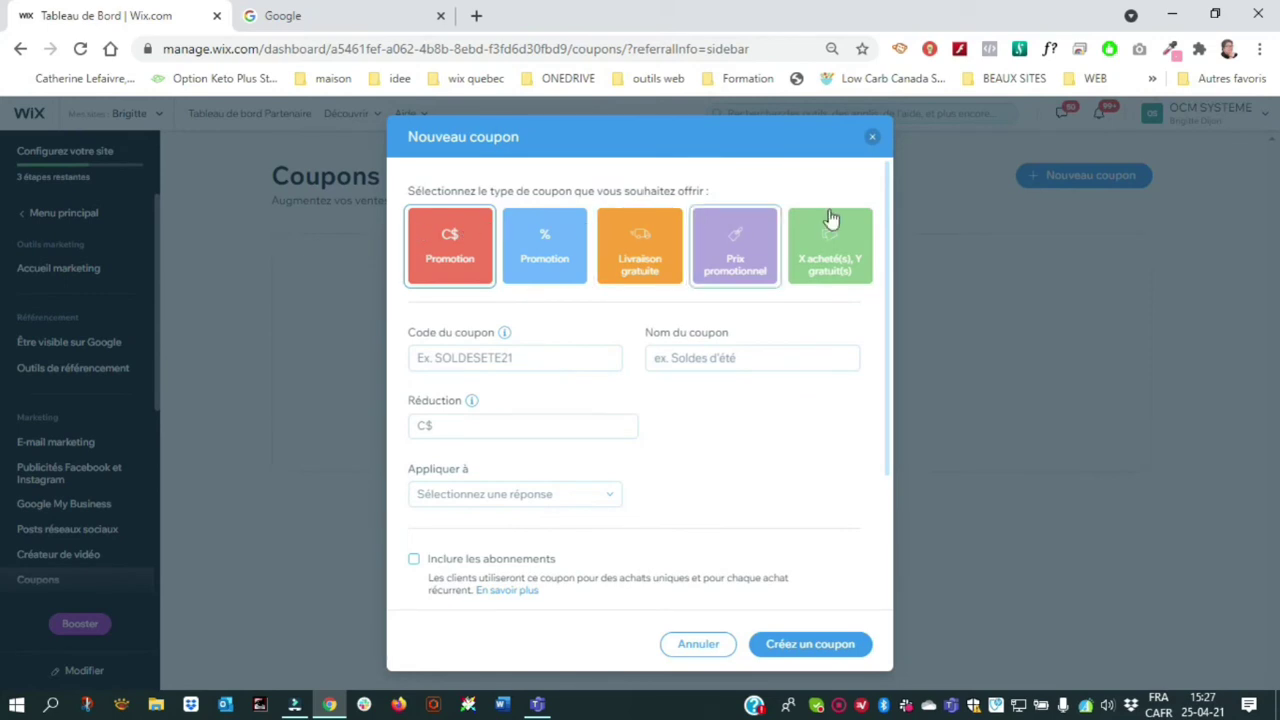
Enter the coupon code RABAIS10, its name, and a C$10 discount amount
{"action": "left_click", "coordinate": [480, 355]}
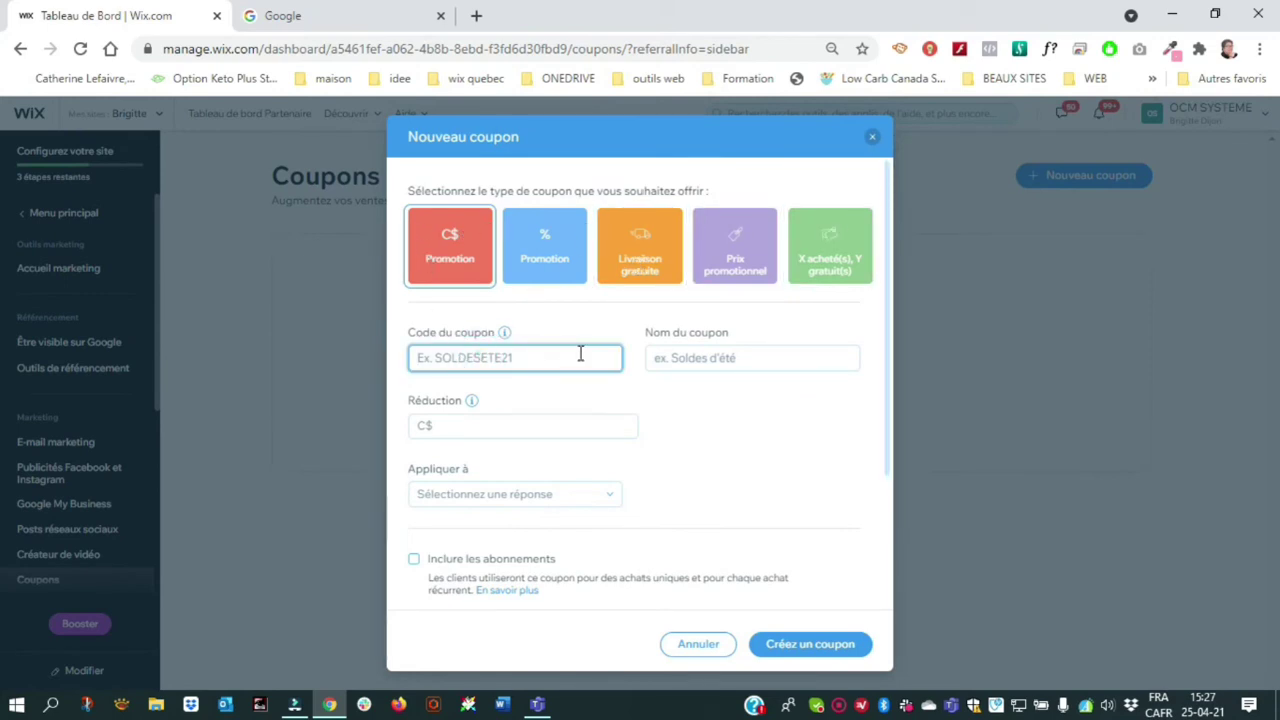
{"action": "type", "text": "RABAIS10"}
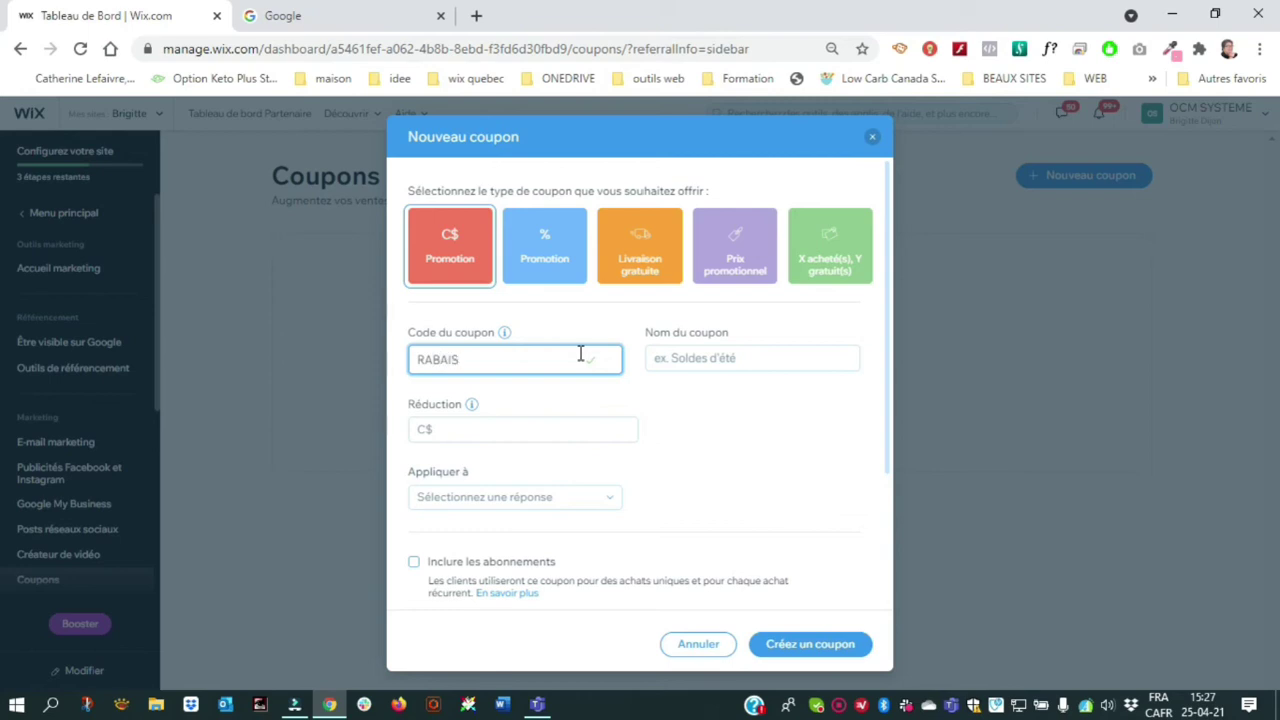
{"action": "left_click", "coordinate": [725, 358]}
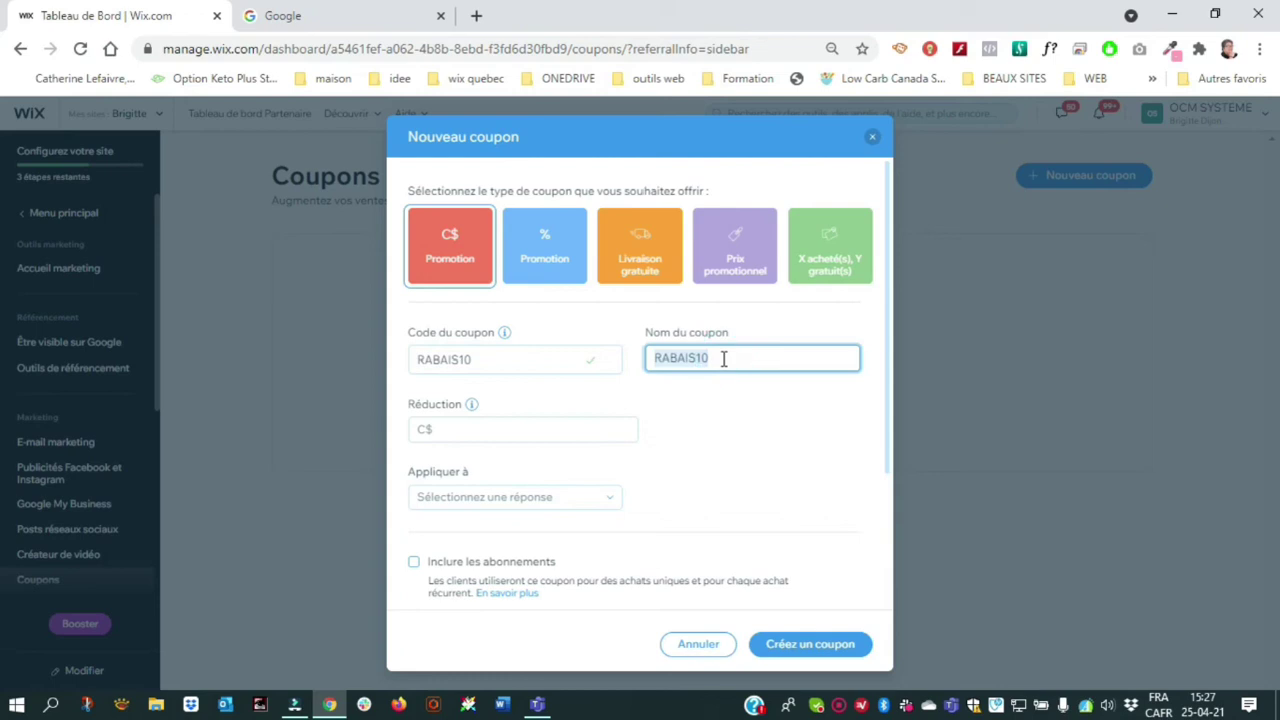
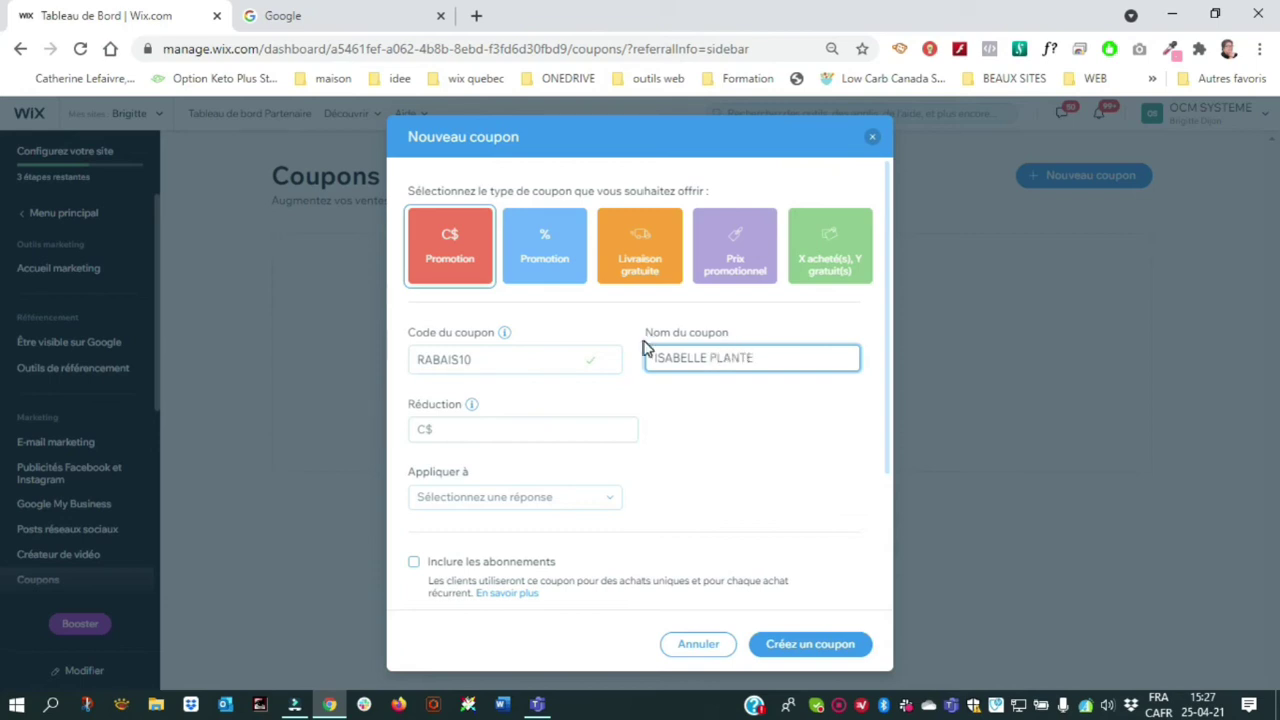
{"action": "left_click", "coordinate": [454, 429]}
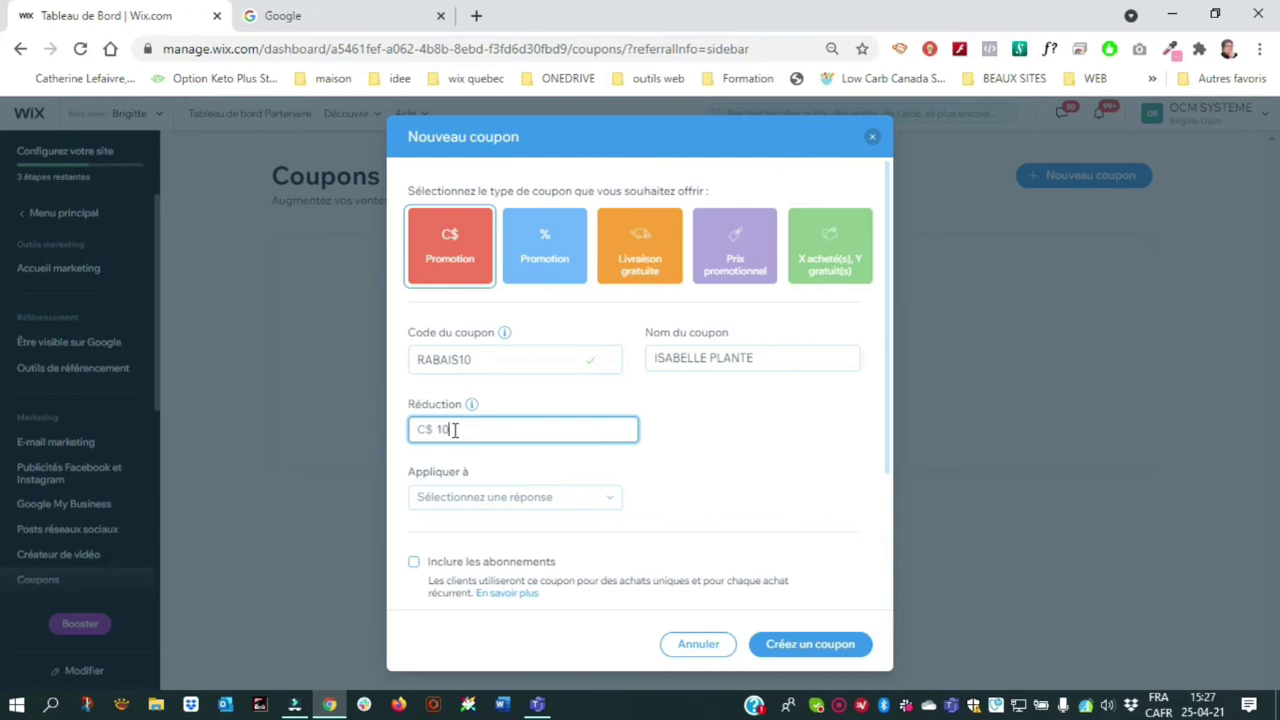
Make the coupon apply to all articles, discounting every eligible item in an order
{"action": "scroll", "coordinate": [614, 426], "scroll_direction": "down", "scroll_amount": 1}
{"action": "left_click", "coordinate": [529, 409]}
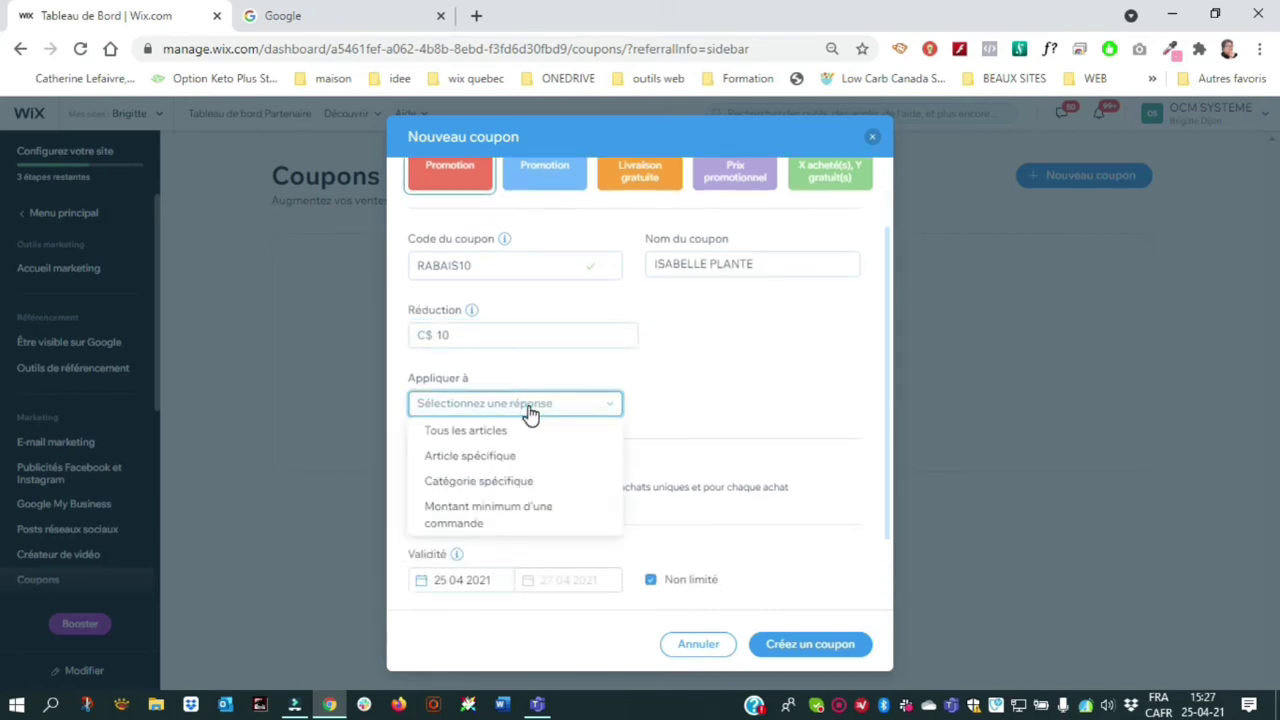
{"action": "left_click", "coordinate": [470, 430]}
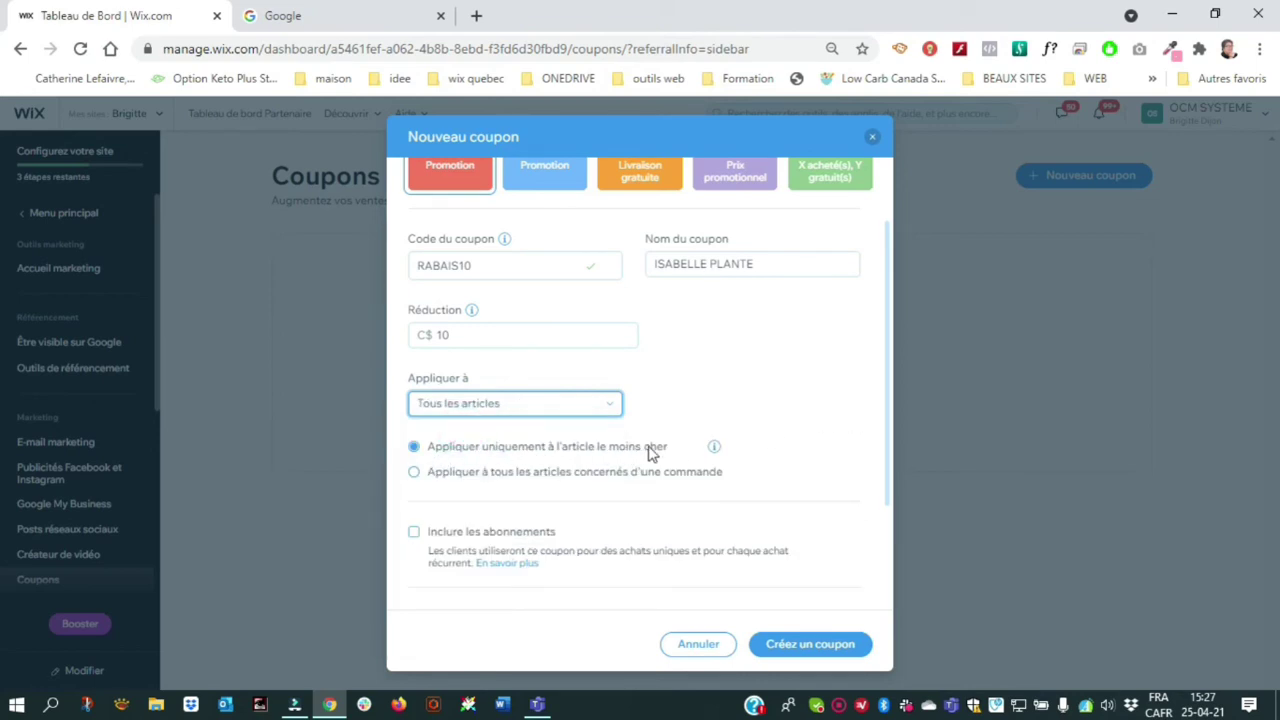
{"action": "left_click", "coordinate": [412, 474]}
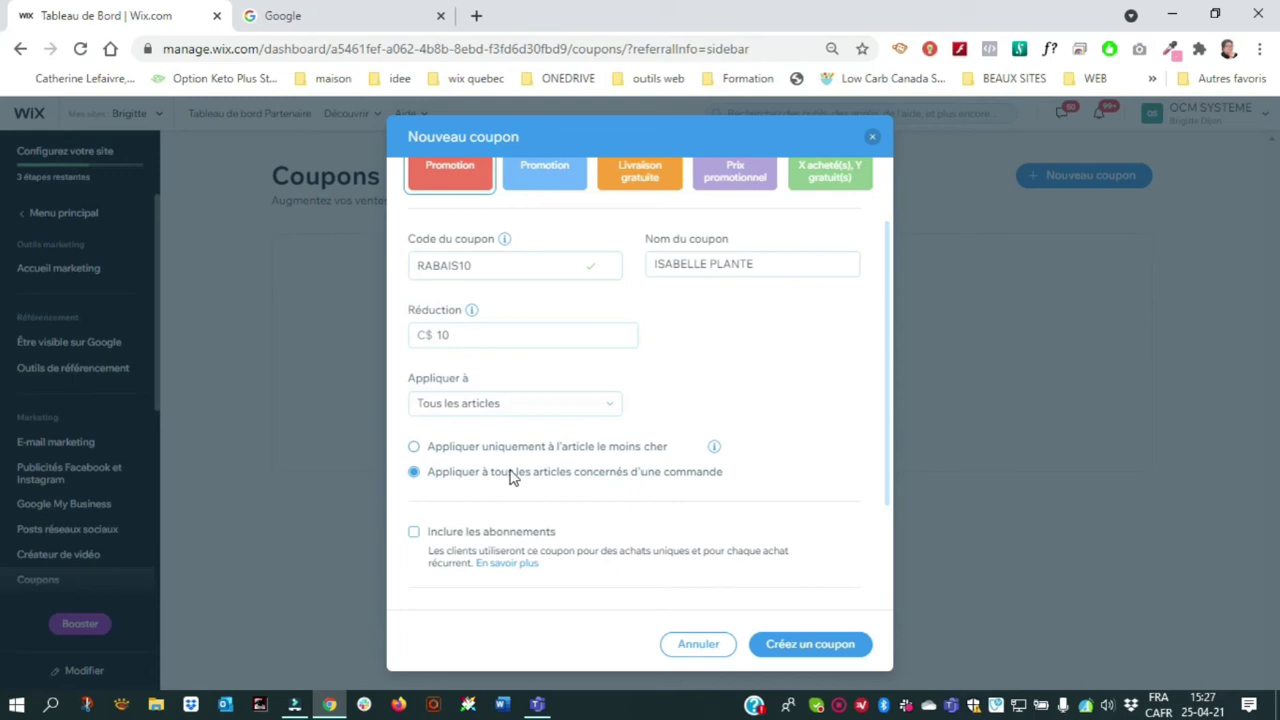
{"action": "scroll", "coordinate": [826, 395], "scroll_direction": "down", "scroll_amount": 3}
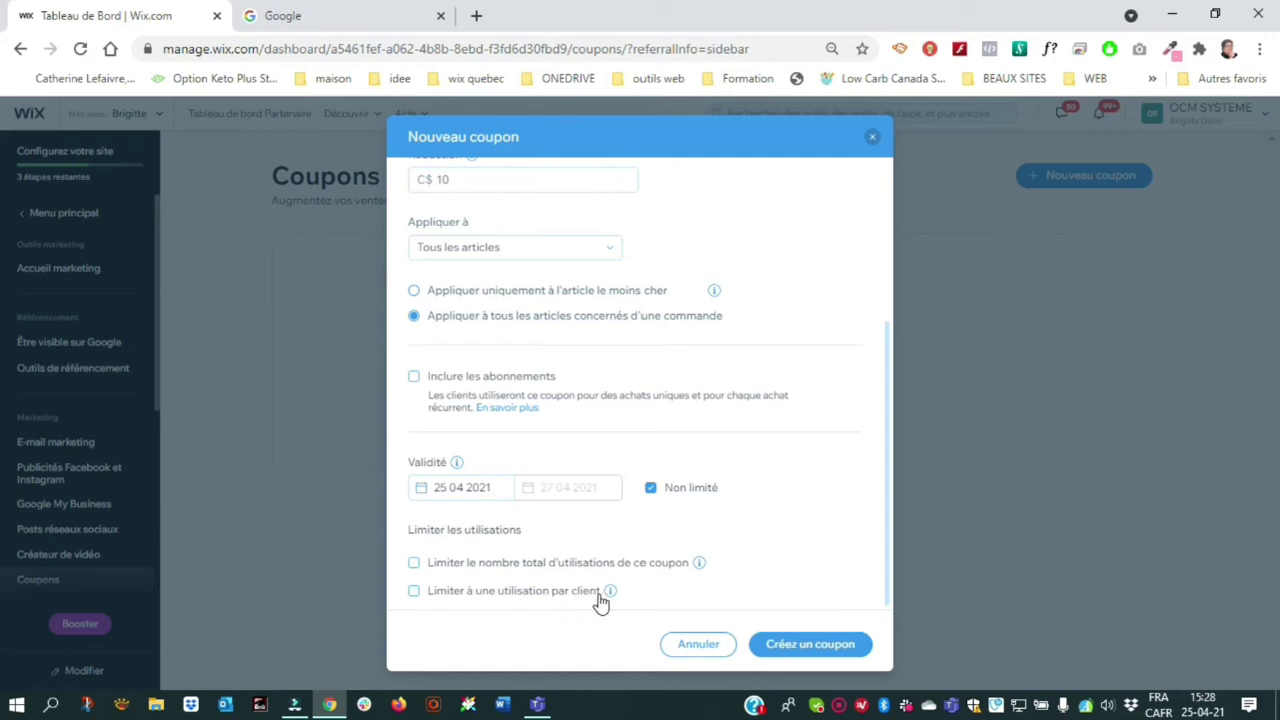
{"action": "mouse_move", "coordinate": [608, 598]}
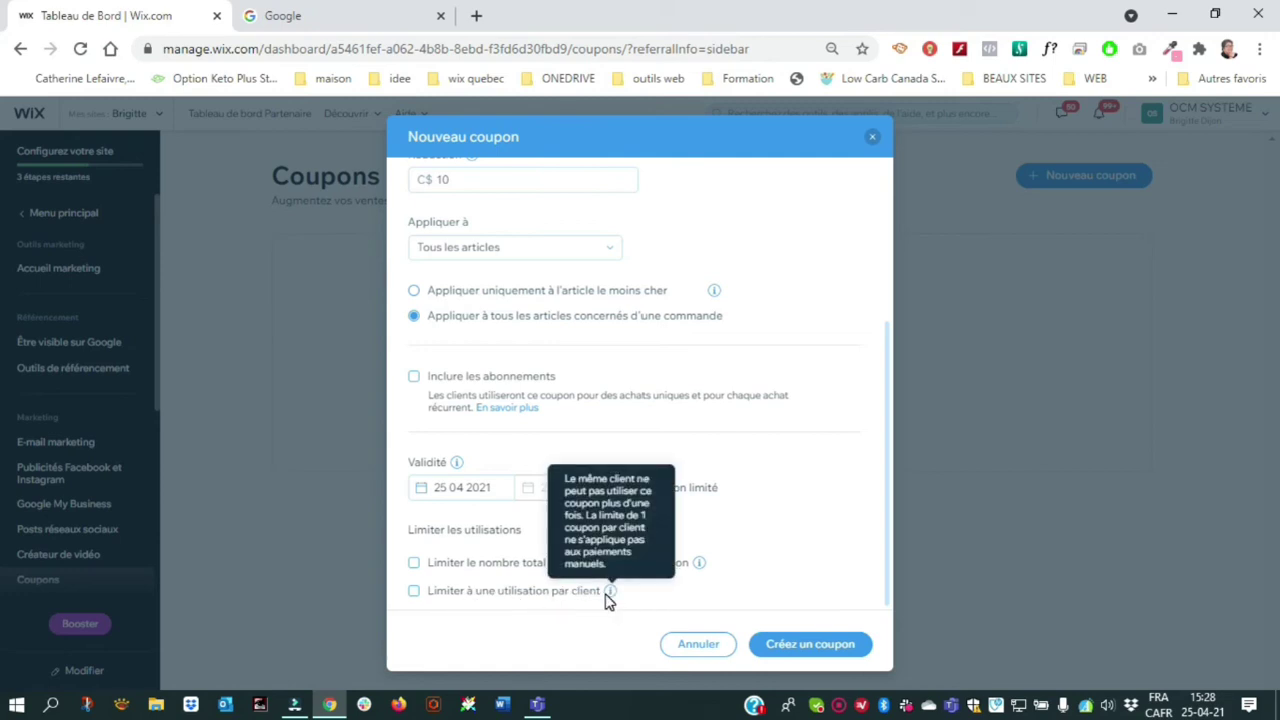
Limit the coupon to one use per customer
{"action": "left_click", "coordinate": [414, 594]}
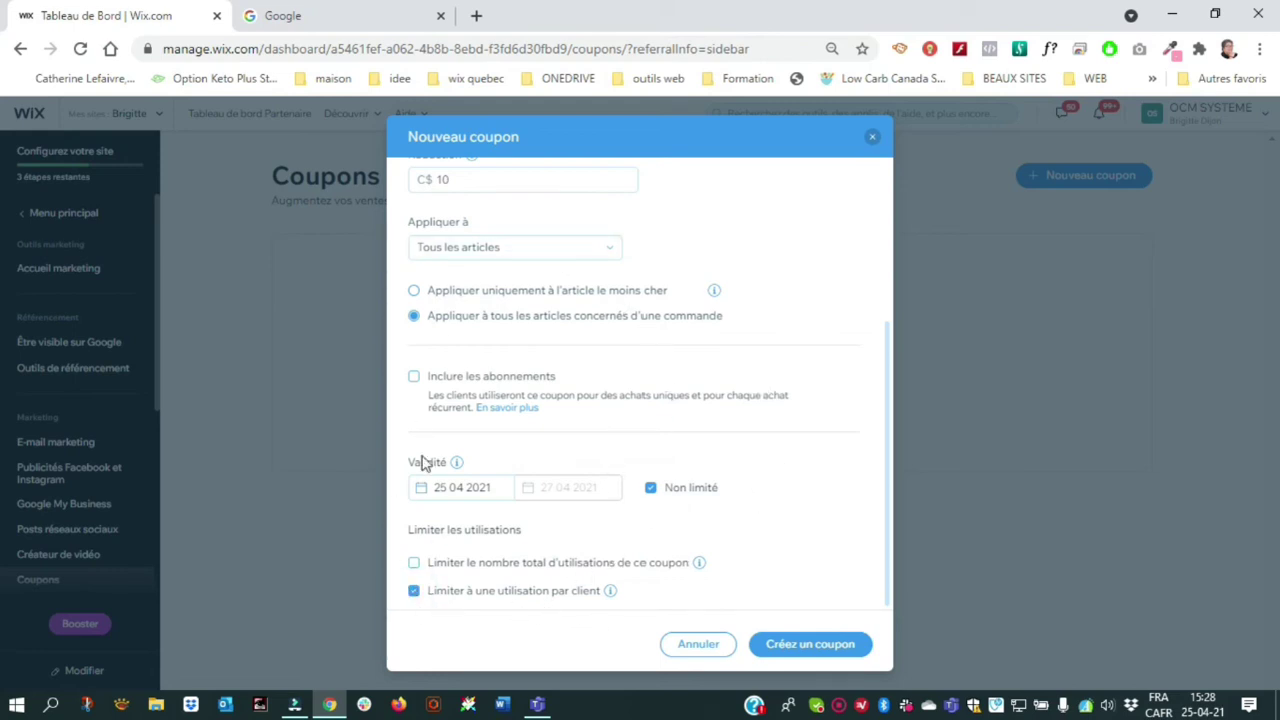
{"action": "scroll", "coordinate": [422, 462], "scroll_direction": "up", "scroll_amount": 4}
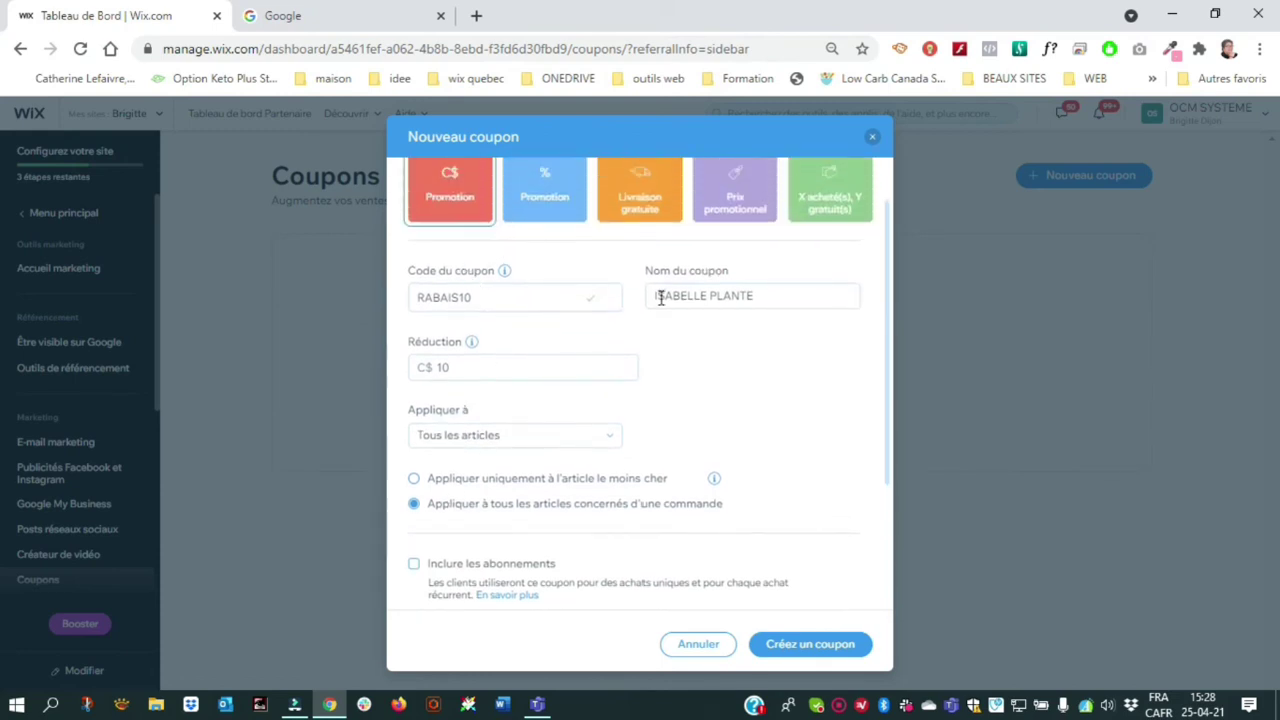
{"action": "scroll", "coordinate": [520, 500], "scroll_direction": "down", "scroll_amount": 3}
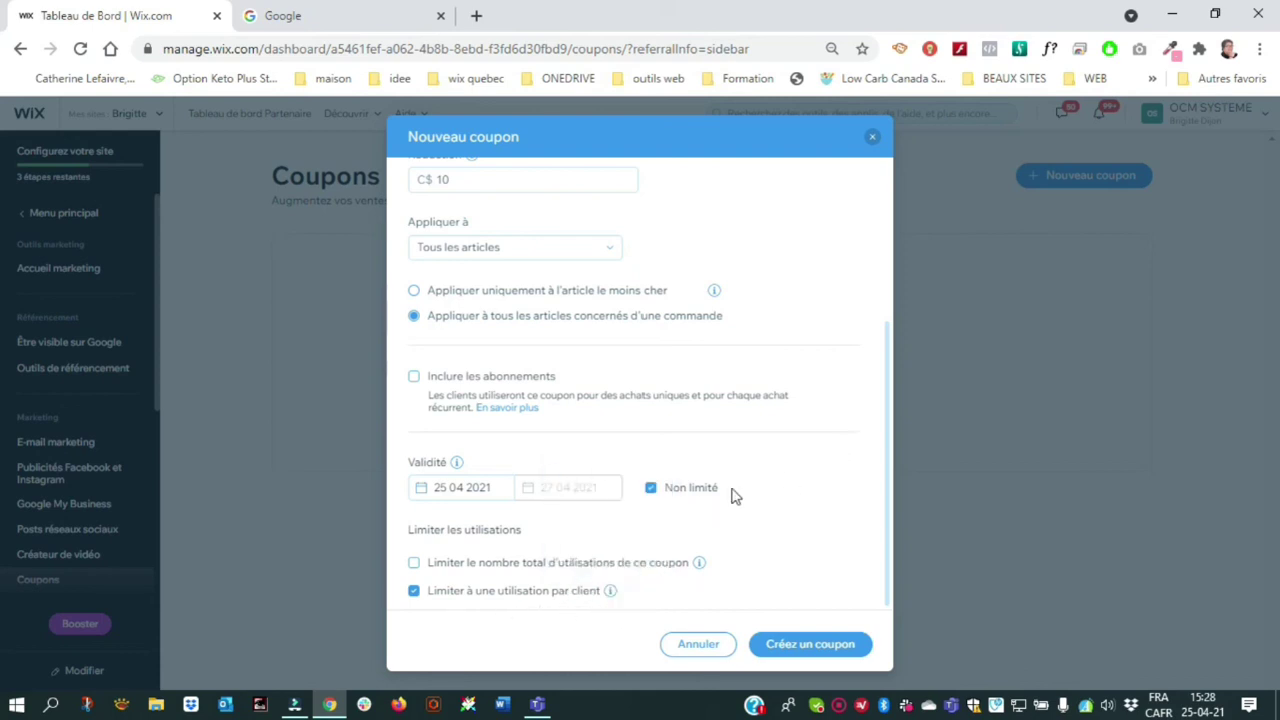
Cap total coupon uses at 1 and create the RABAIS10 coupon
{"action": "left_click", "coordinate": [412, 568]}
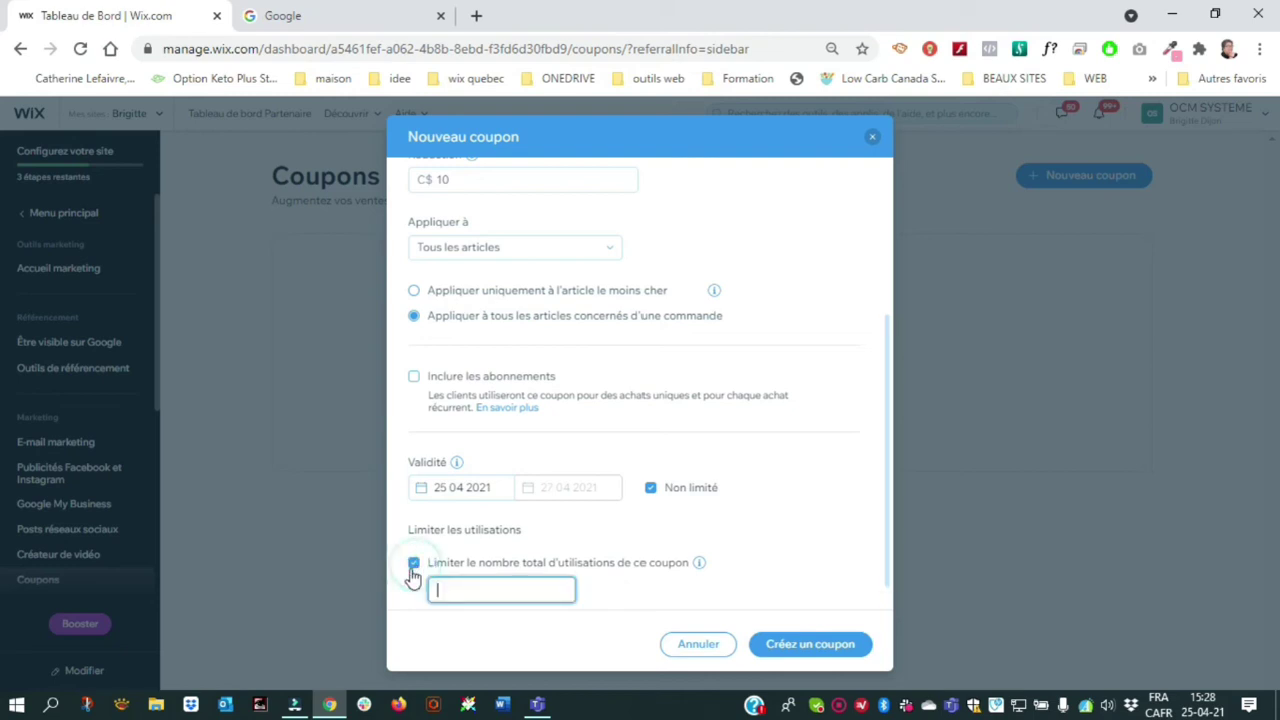
{"action": "left_click", "coordinate": [413, 564]}
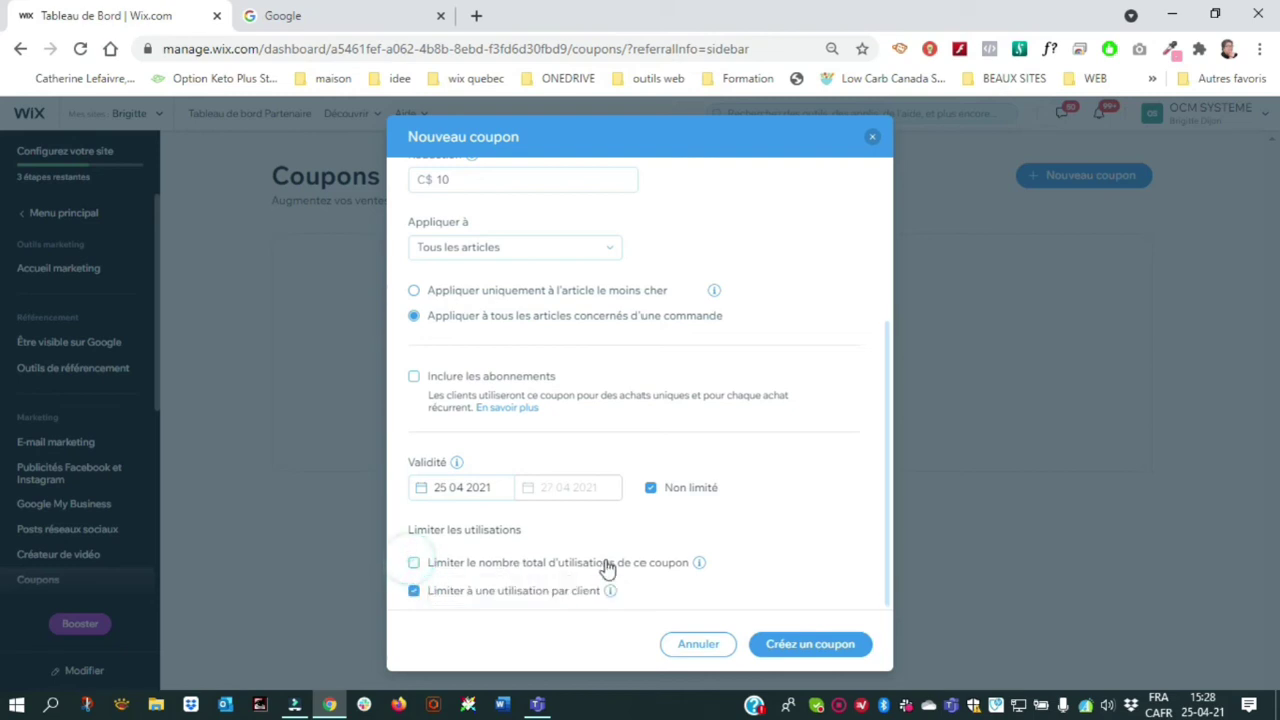
{"action": "mouse_move", "coordinate": [614, 598]}
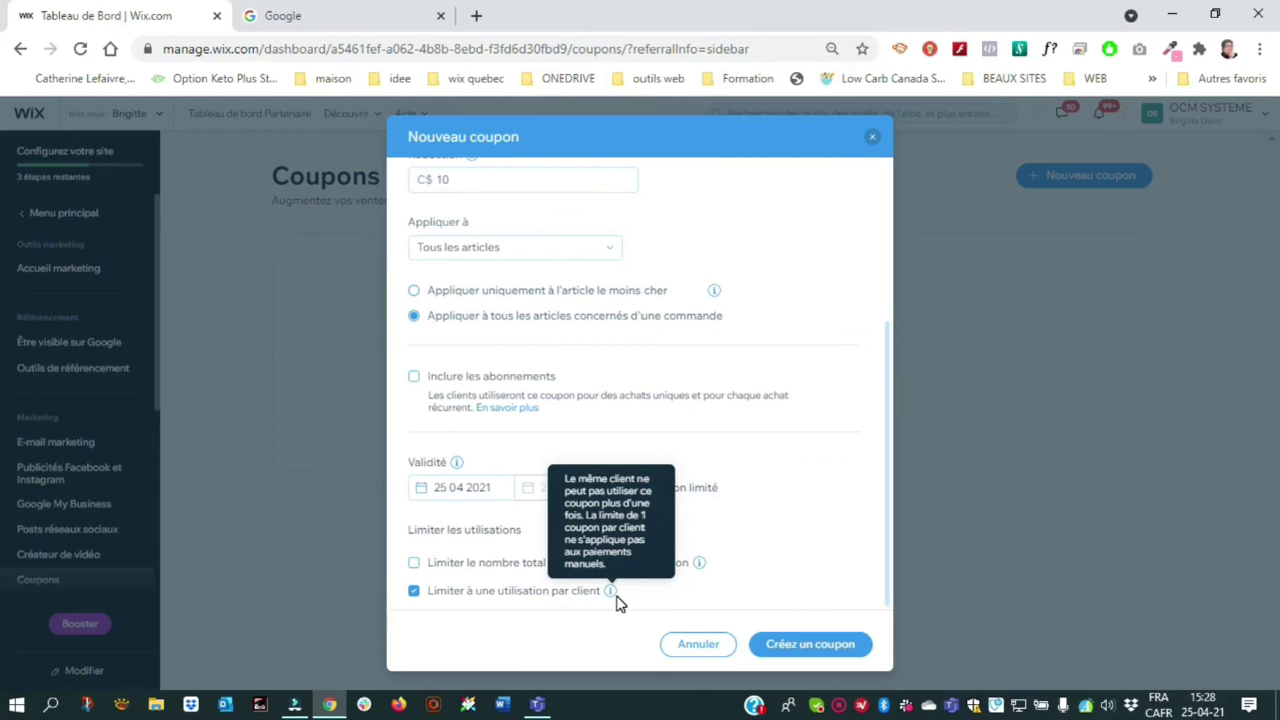
{"action": "left_click", "coordinate": [414, 566]}
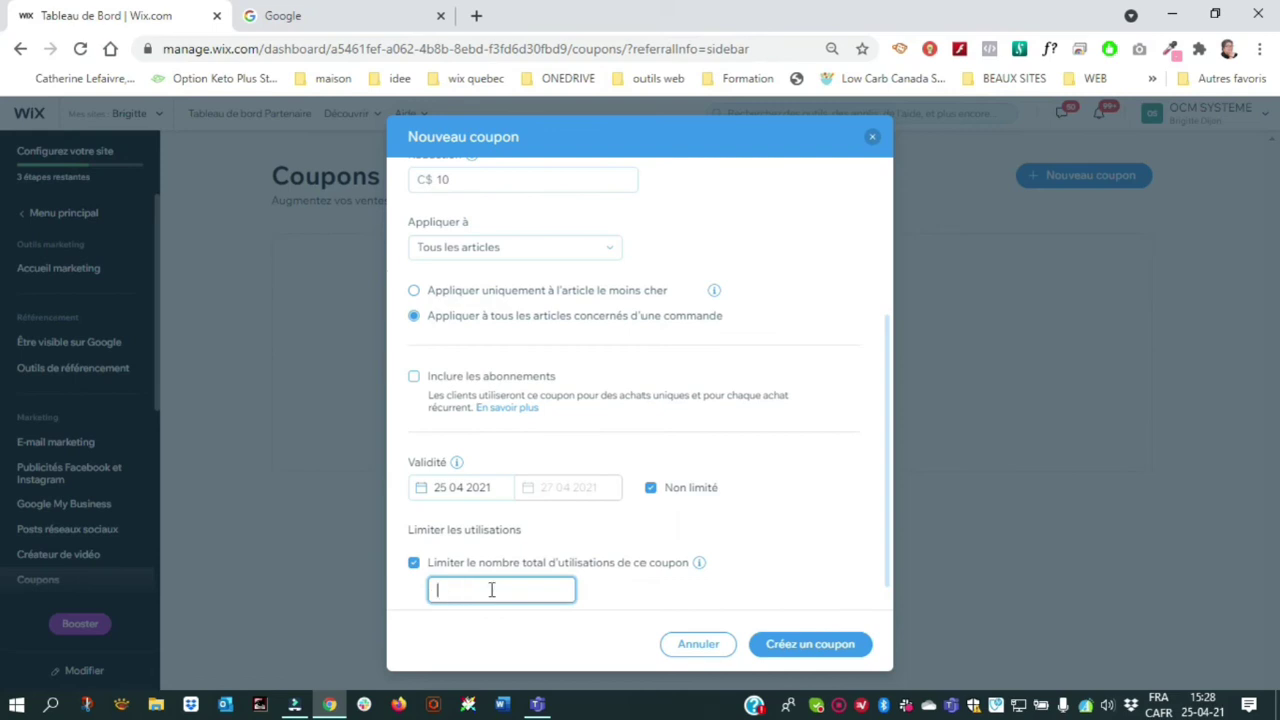
{"action": "type", "text": "1"}
{"action": "left_click", "coordinate": [735, 567]}
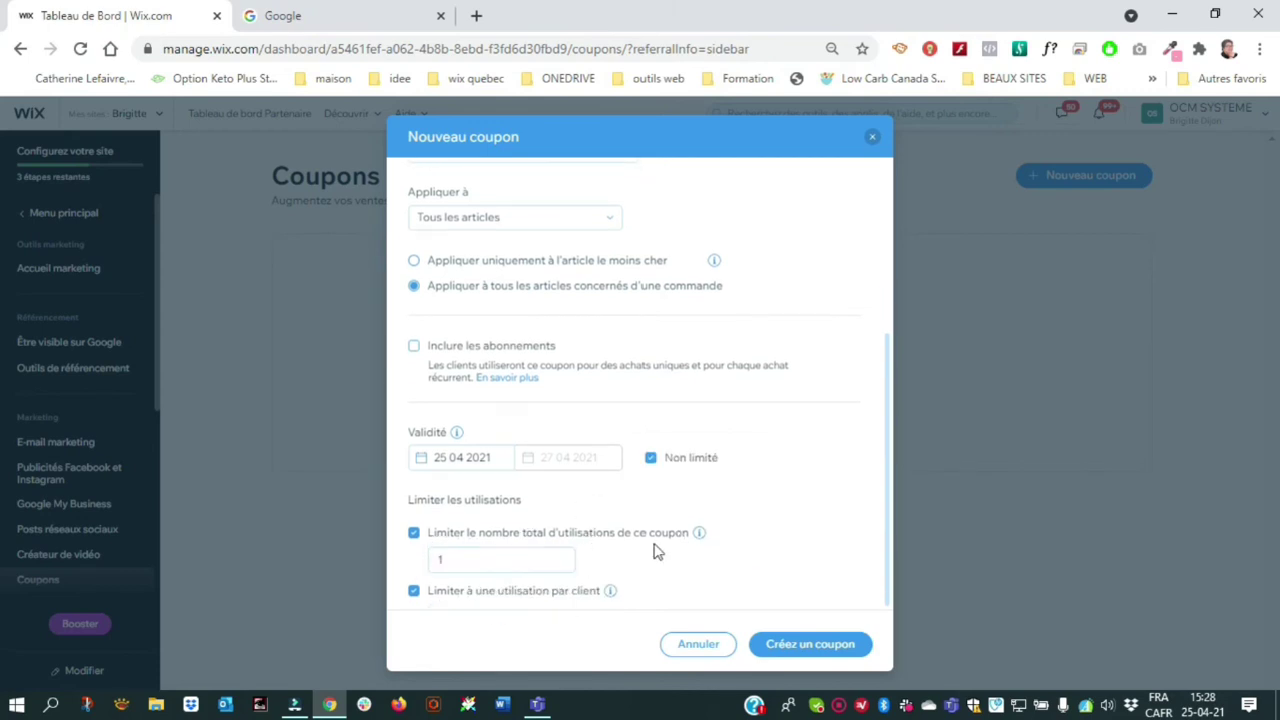
{"action": "left_click", "coordinate": [807, 647]}
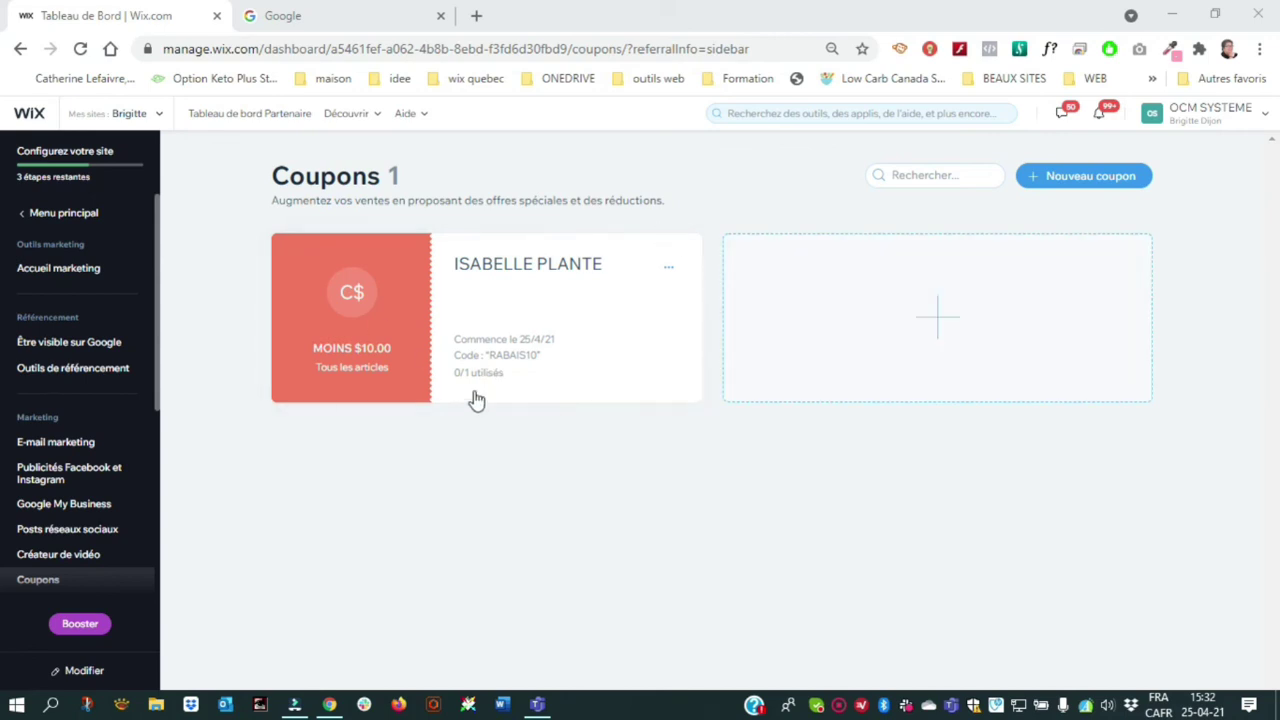
Open and close the MOINS $10.00 coupon's actions menu without changing anything
{"action": "left_click", "coordinate": [667, 267]}
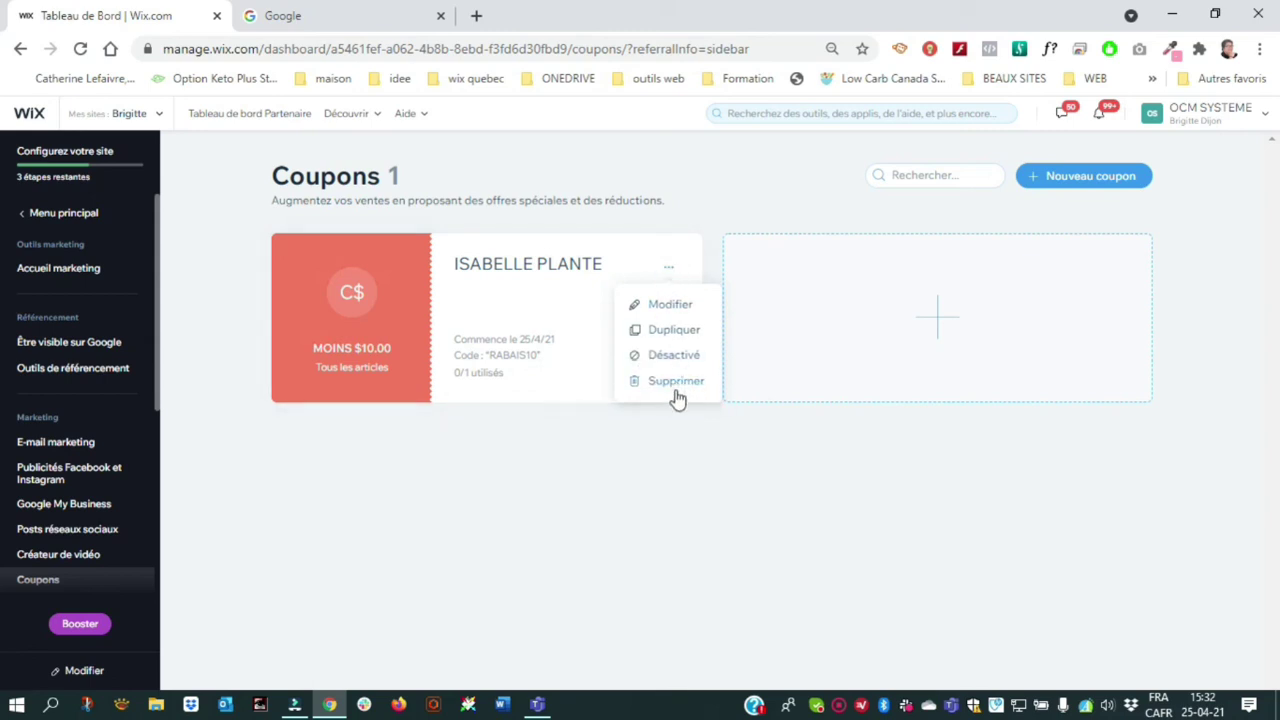
{"action": "left_click", "coordinate": [576, 456]}
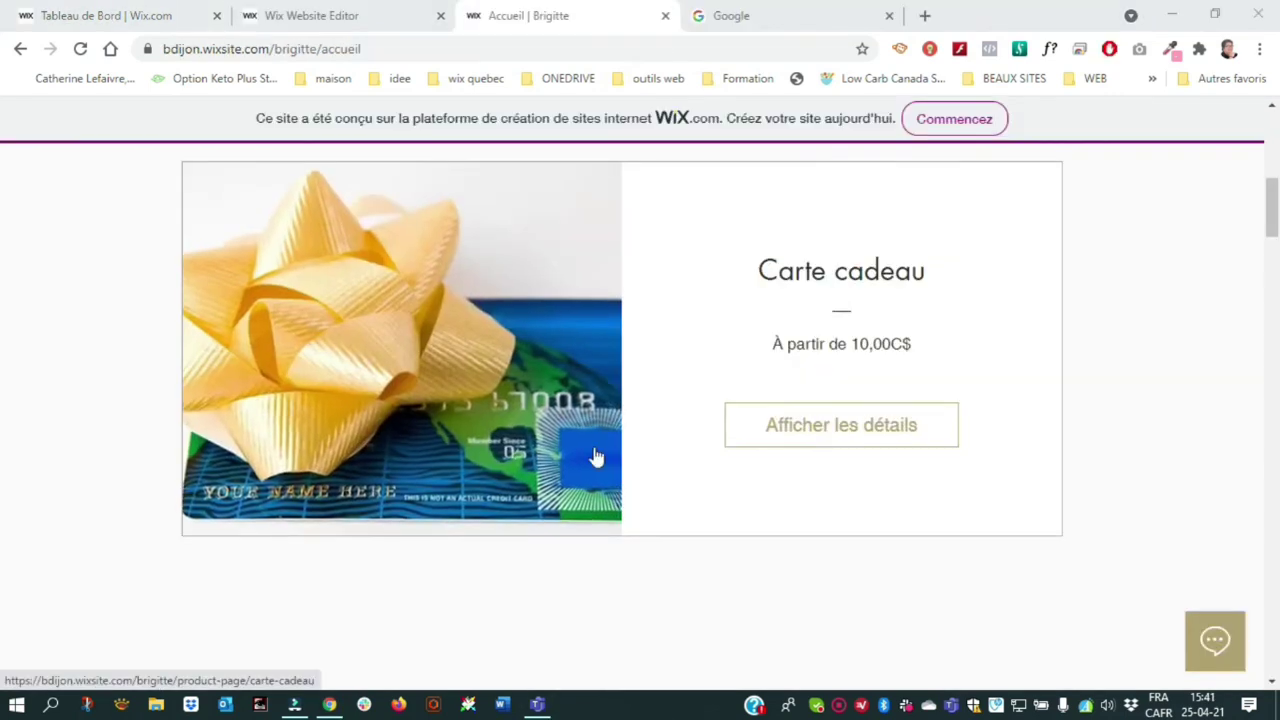
Open the Carte cadeau product, add a 10$ gift card to the cart, and view the cart
{"action": "scroll", "coordinate": [430, 495], "scroll_direction": "up", "scroll_amount": 5}
{"action": "scroll", "coordinate": [523, 369], "scroll_direction": "down", "scroll_amount": 8}
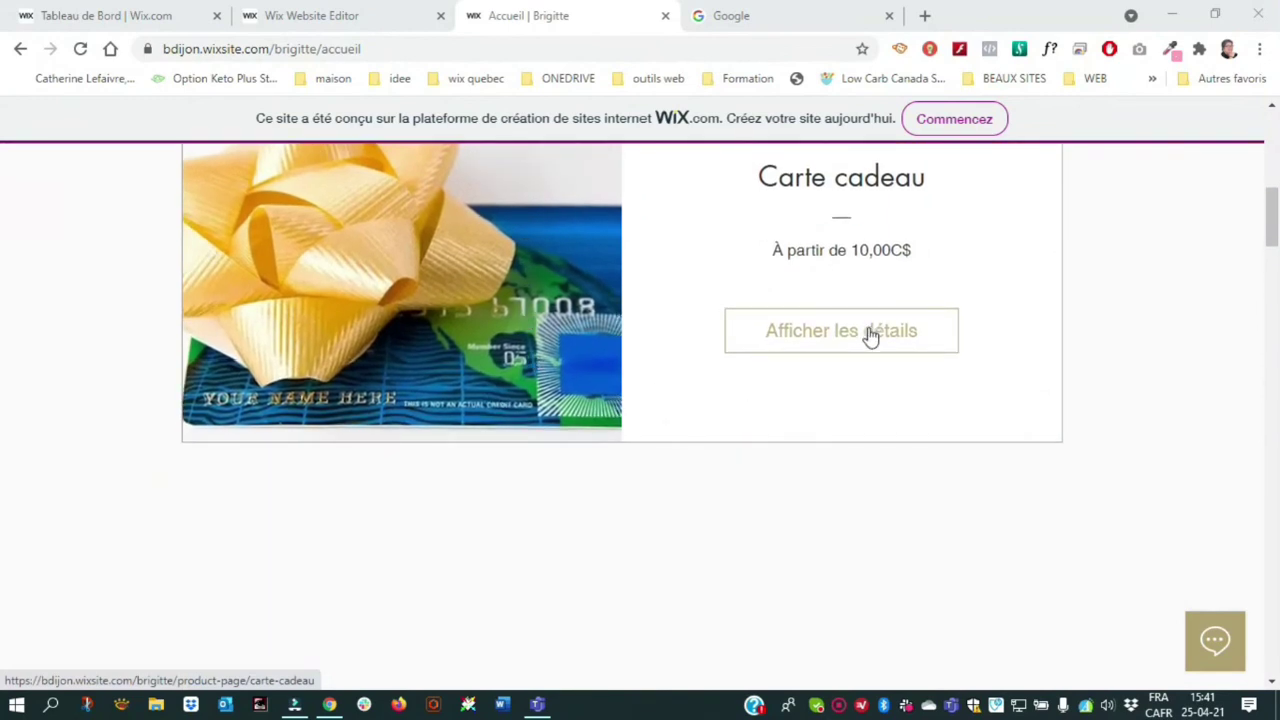
{"action": "left_click", "coordinate": [868, 333]}
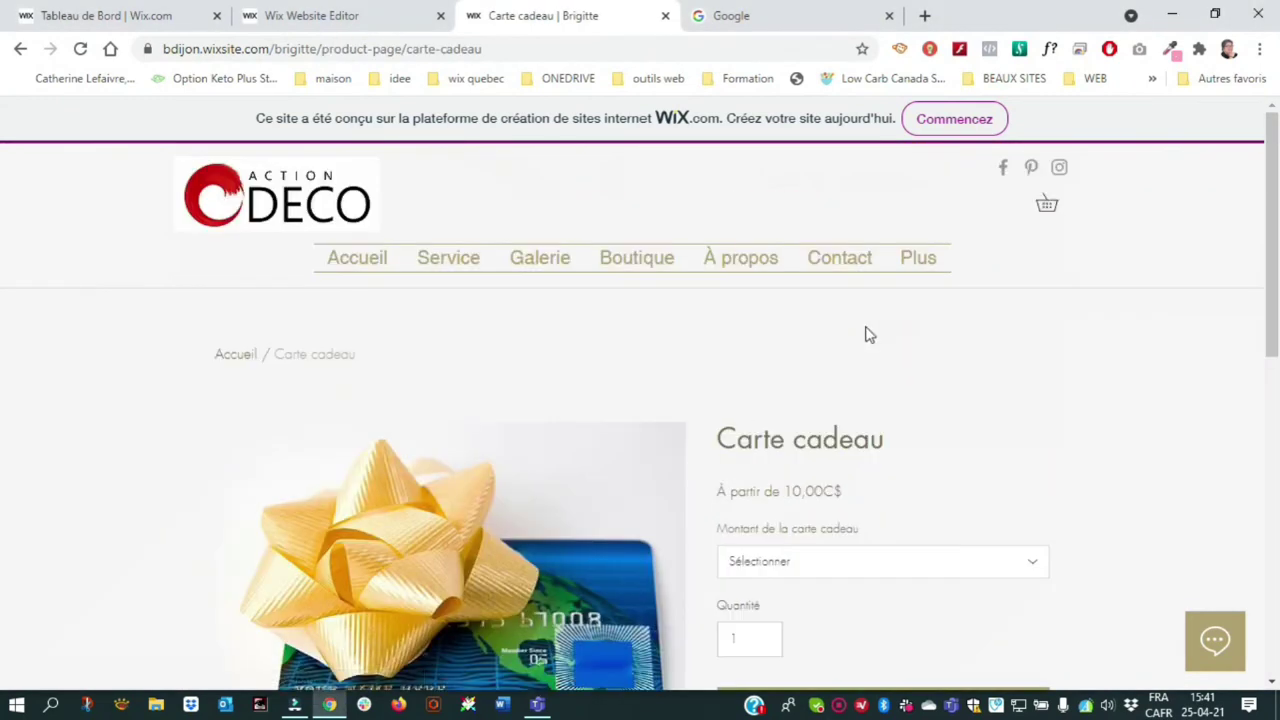
{"action": "scroll", "coordinate": [808, 334], "scroll_direction": "down", "scroll_amount": 2}
{"action": "left_click", "coordinate": [752, 376]}
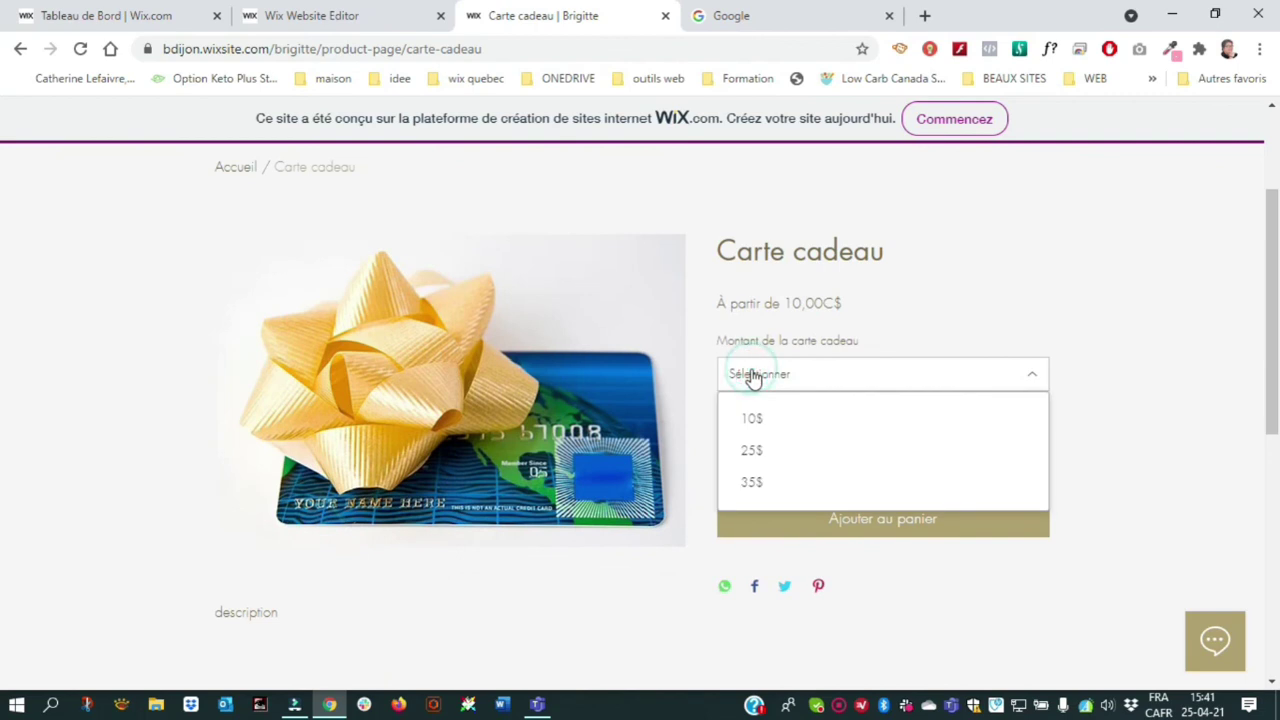
{"action": "left_click", "coordinate": [754, 425]}
{"action": "left_click", "coordinate": [880, 528]}
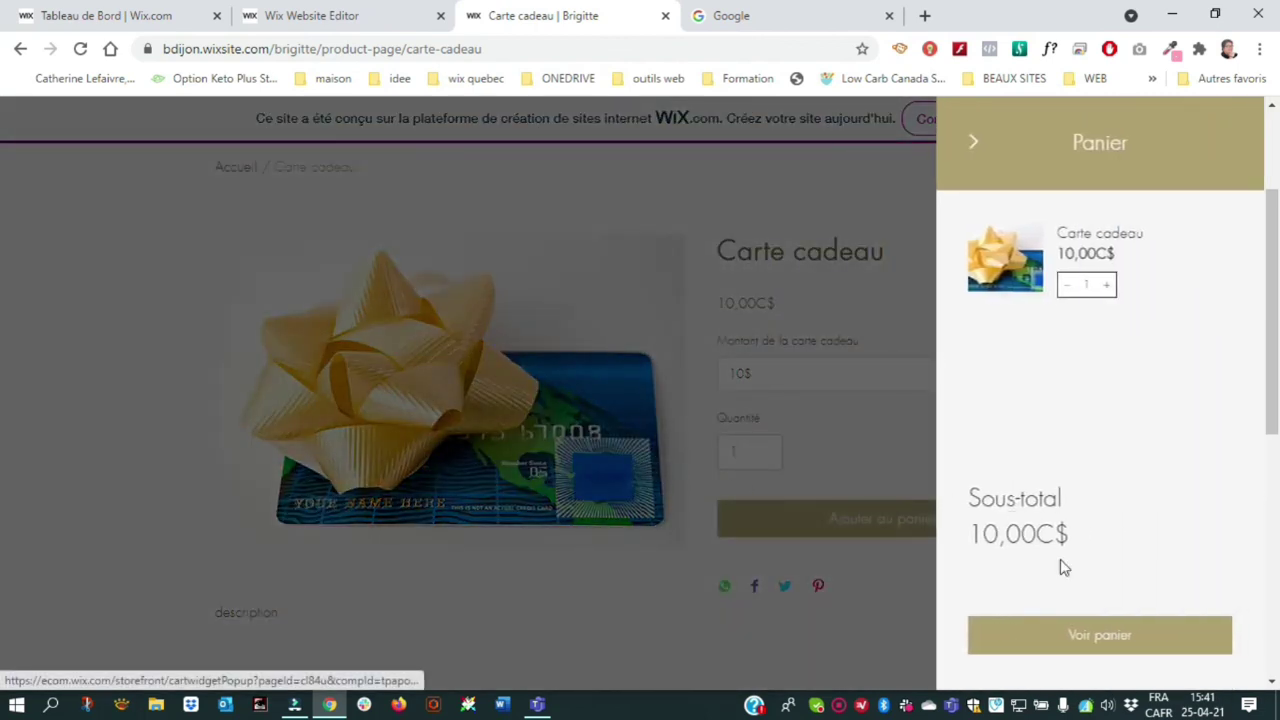
{"action": "left_click", "coordinate": [1083, 641]}
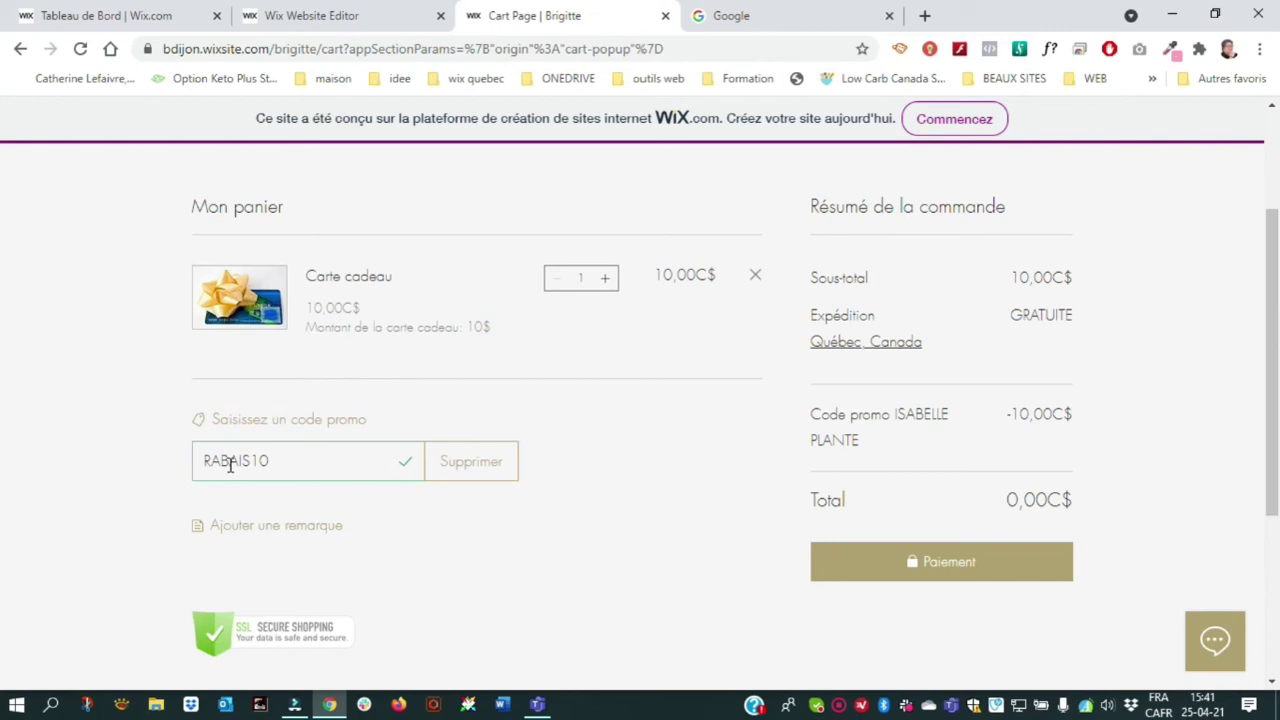
Remove the old promo code and apply RABAIS10, bringing the total to 0,00C$
{"action": "left_click", "coordinate": [480, 463]}
{"action": "left_click", "coordinate": [305, 464]}
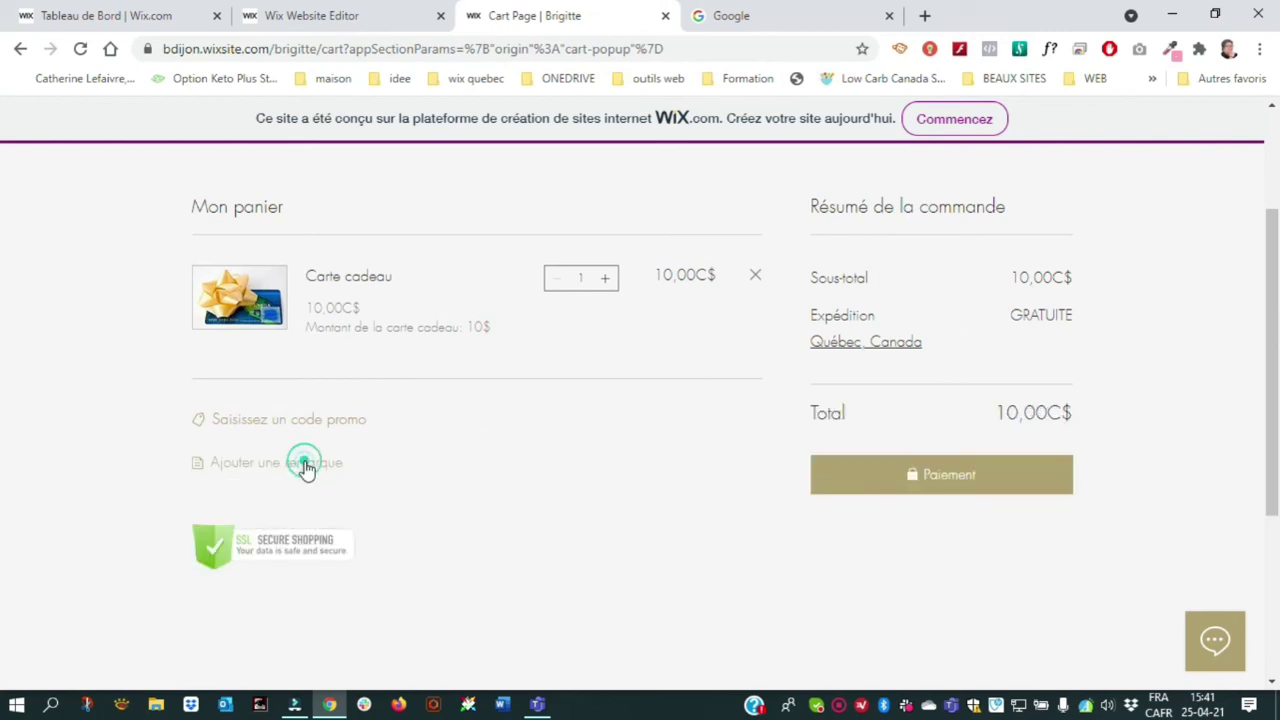
{"action": "left_click", "coordinate": [298, 421]}
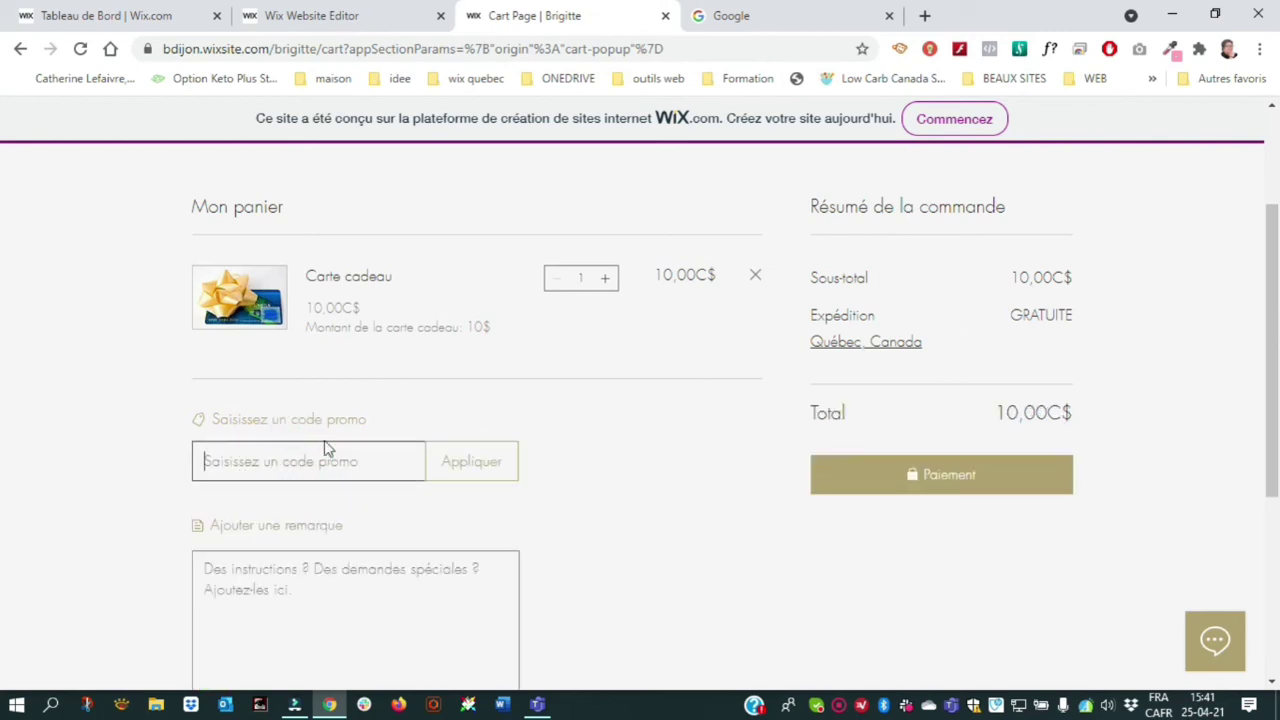
{"action": "type", "text": "RABAIS10"}
{"action": "left_click", "coordinate": [443, 462]}
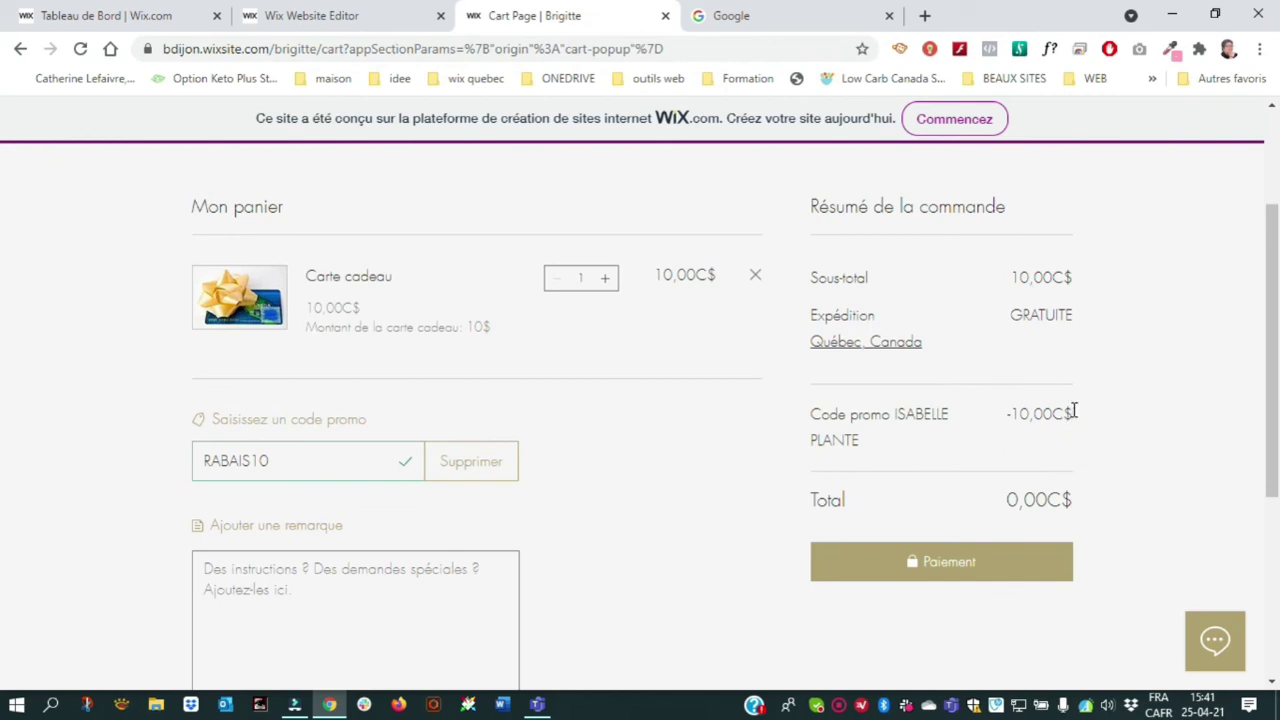
Stop the screen recording
{"action": "right_click", "coordinate": [833, 698]}
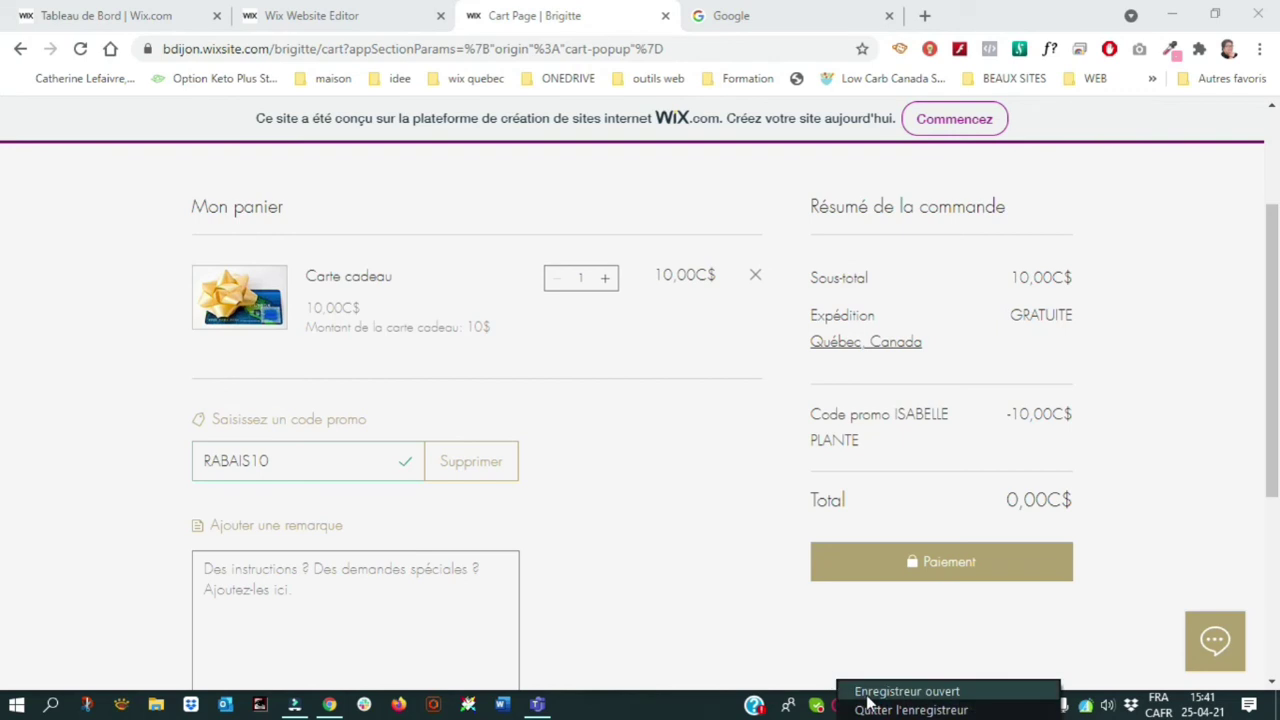
{"action": "left_click", "coordinate": [860, 691]}
{"action": "left_click", "coordinate": [966, 668]}
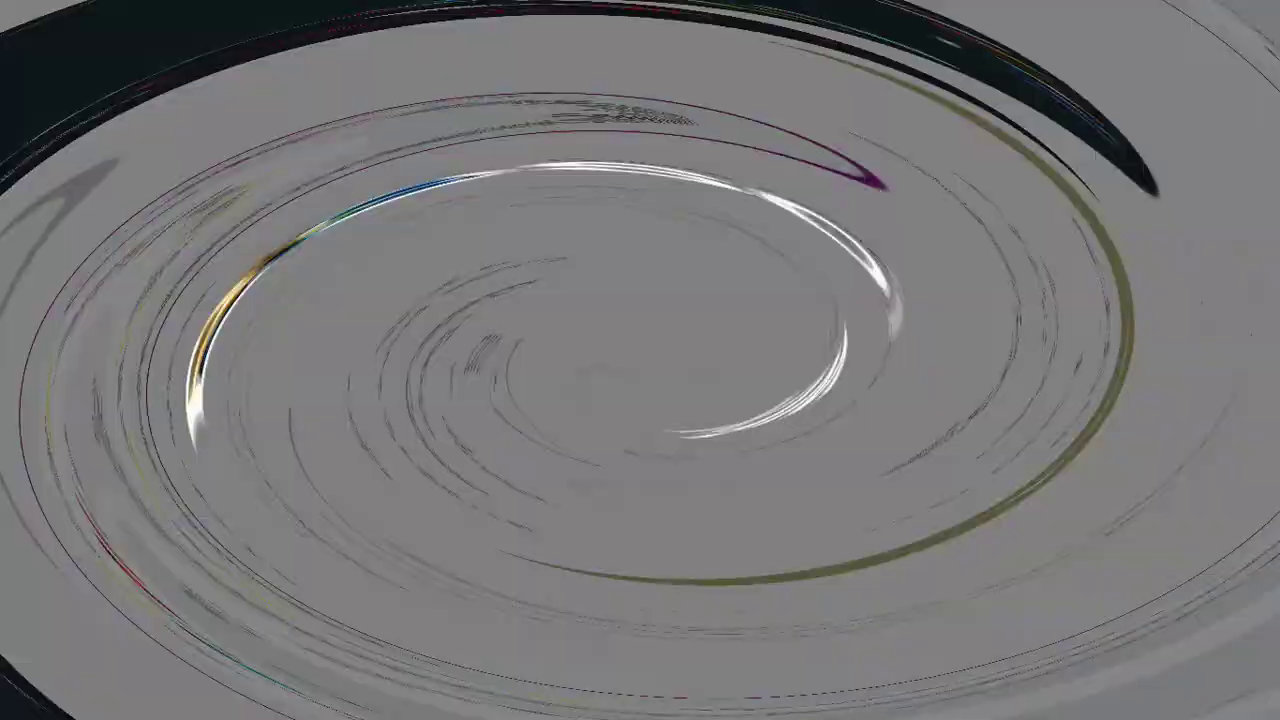